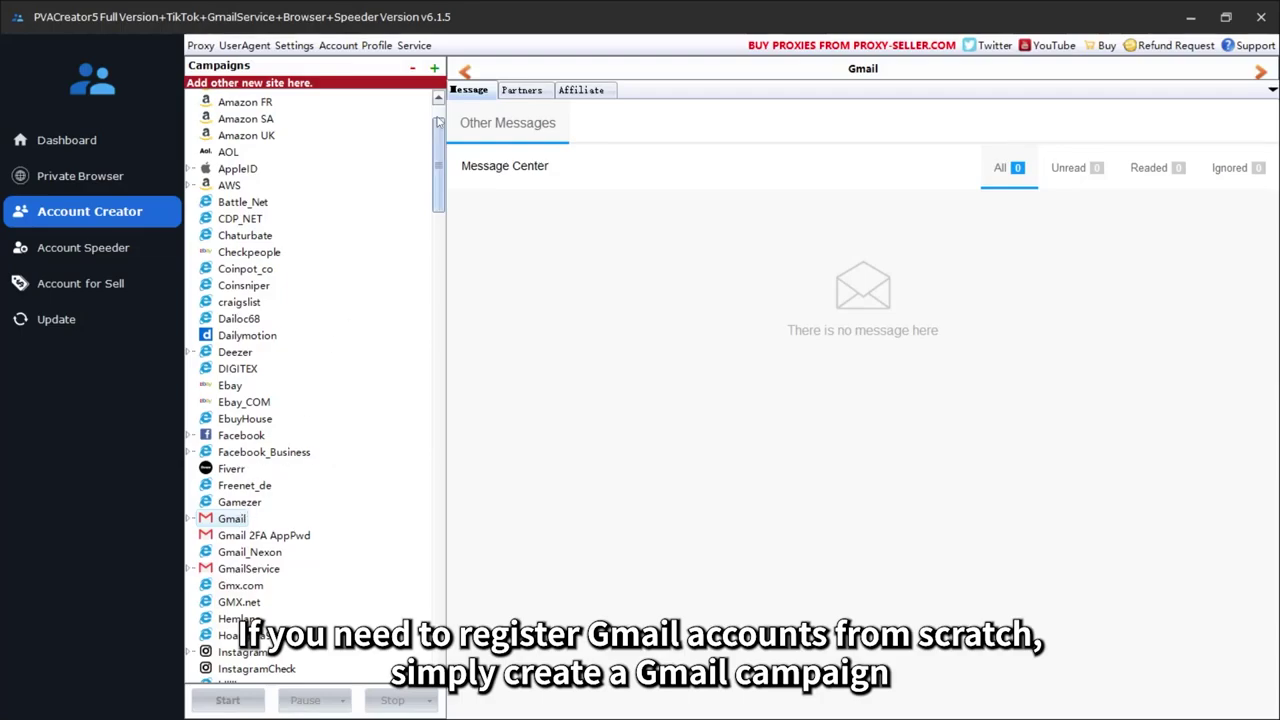
Name the new campaign gmail3 and bind the checked proxies to it
{"action": "left_click", "coordinate": [436, 68]}
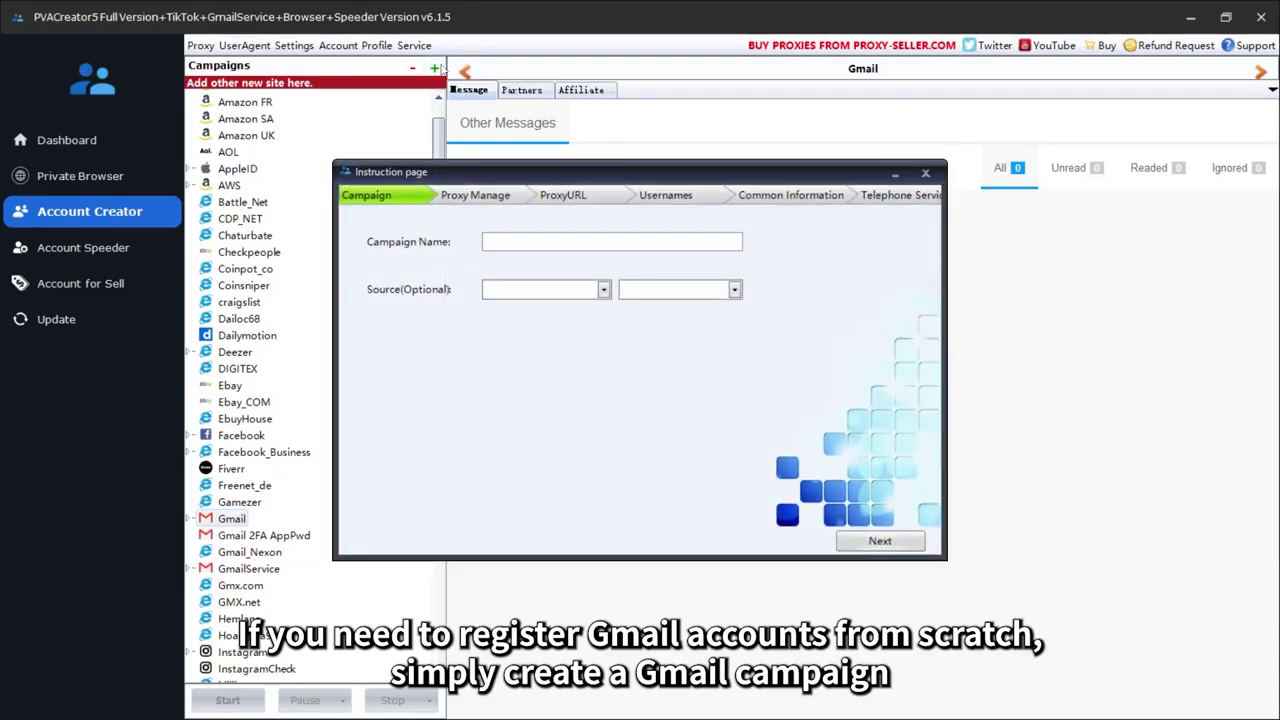
{"action": "type", "text": "gmail3"}
{"action": "left_click", "coordinate": [884, 546]}
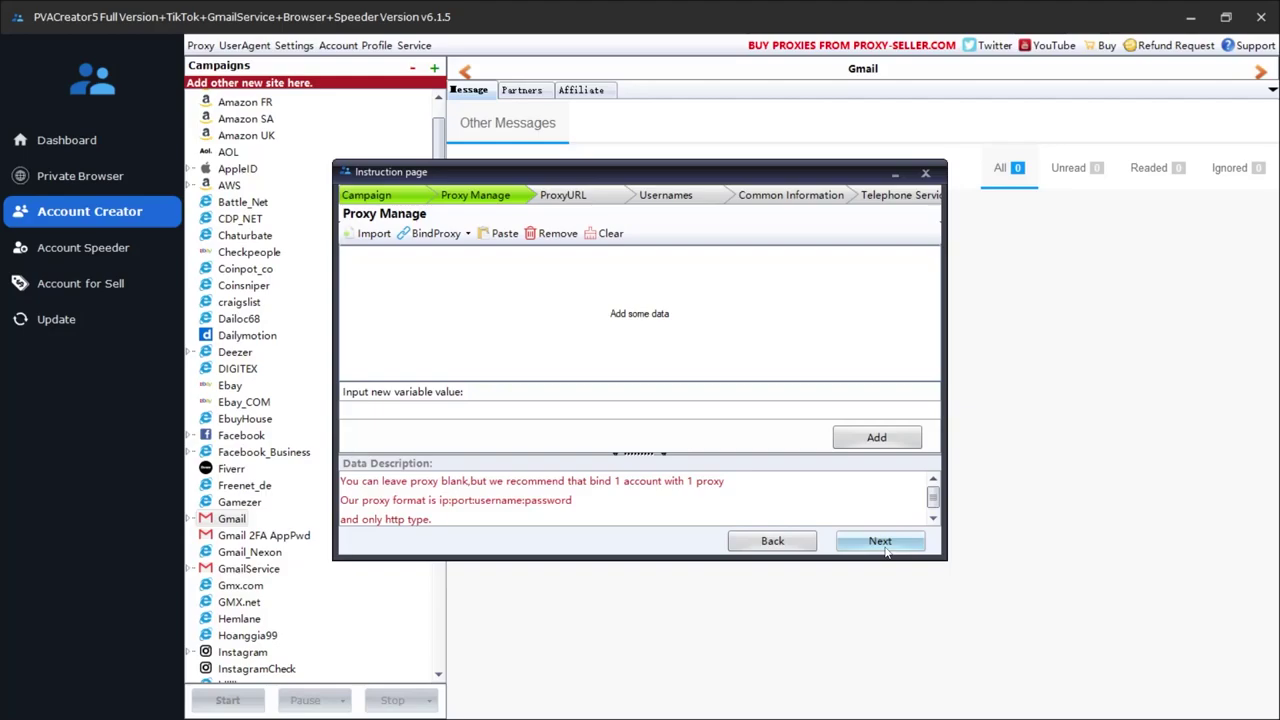
{"action": "left_click", "coordinate": [432, 234]}
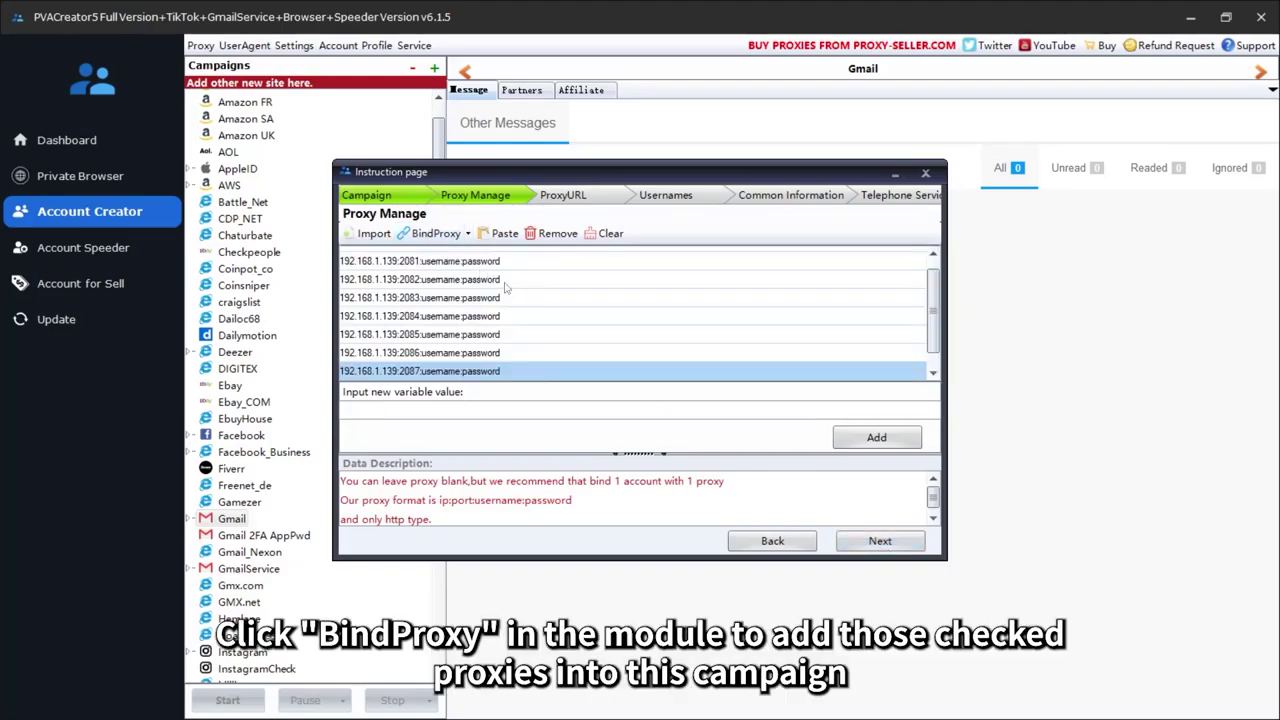
{"action": "left_click", "coordinate": [903, 540]}
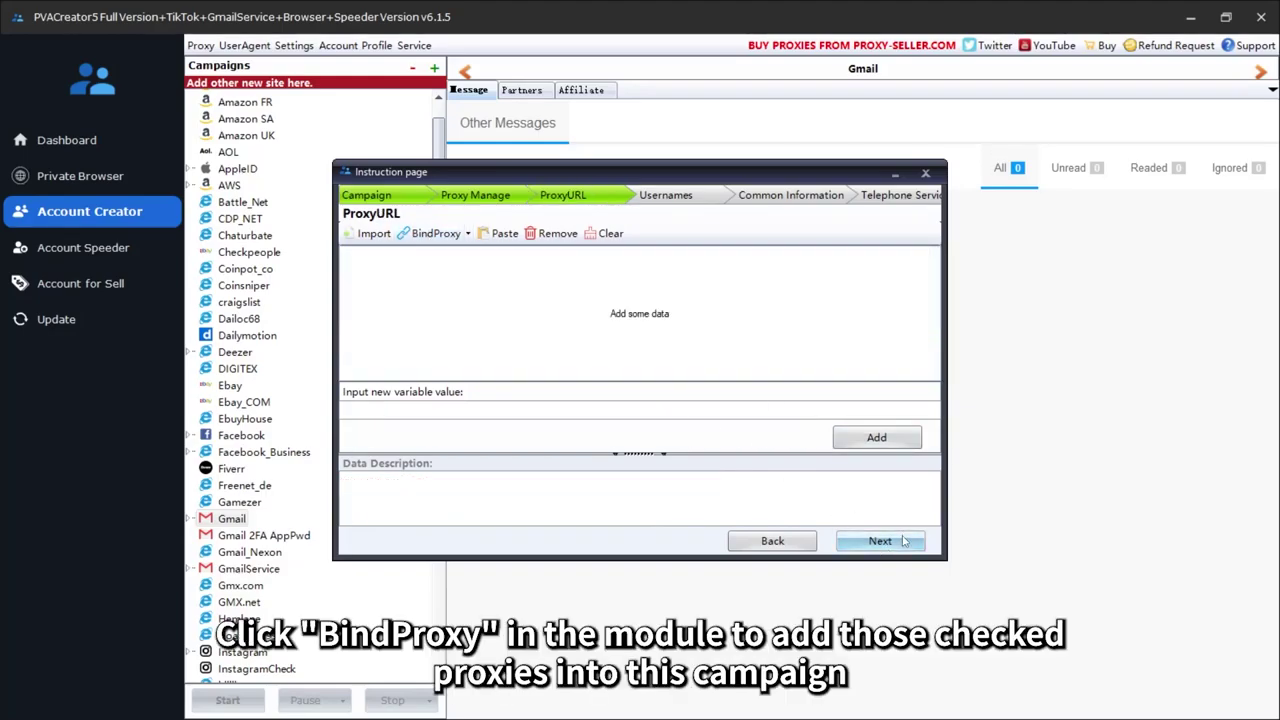
{"action": "left_click", "coordinate": [903, 540]}
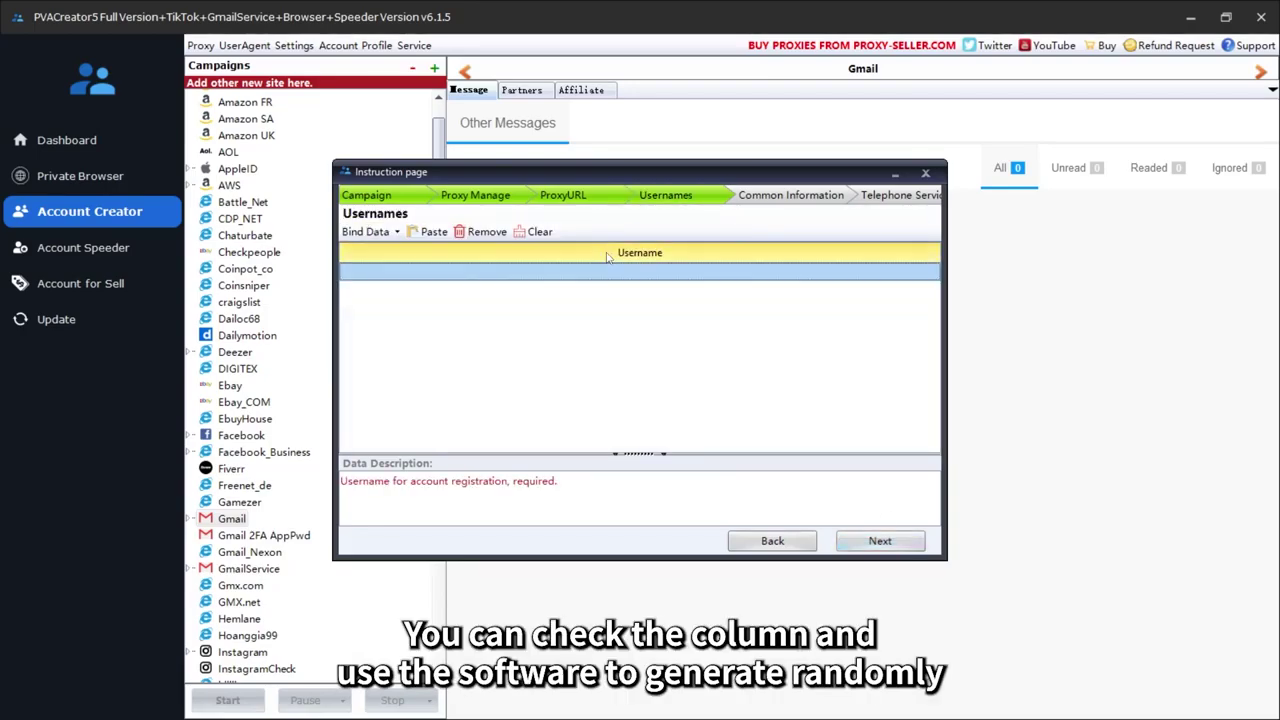
Fill the usernames list with six randomly generated usernames
{"action": "left_click", "coordinate": [390, 232]}
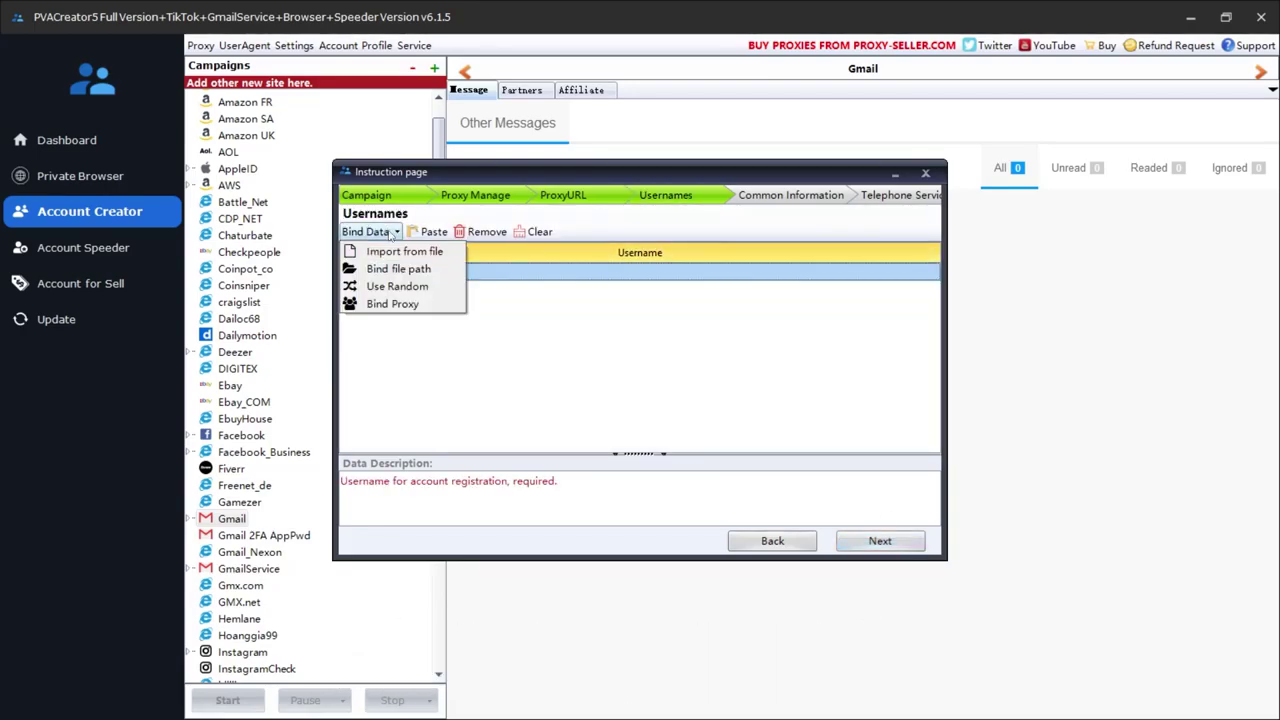
{"action": "left_click", "coordinate": [410, 287]}
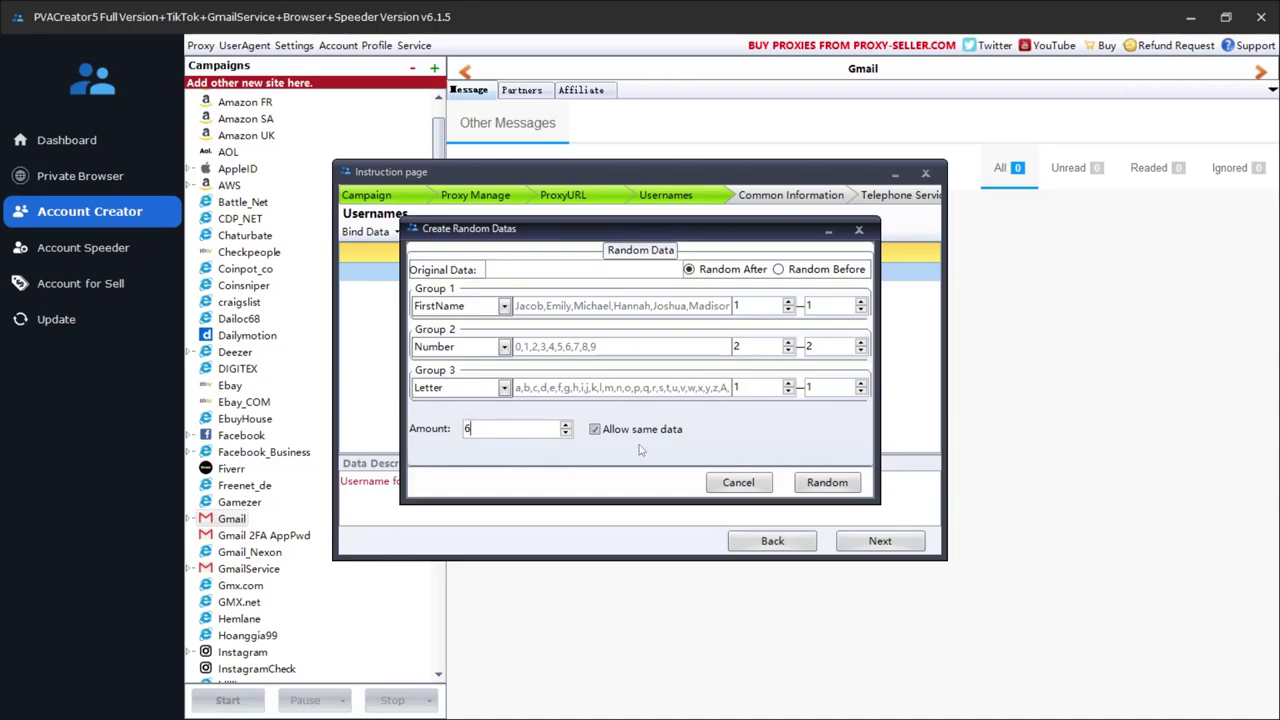
{"action": "left_click", "coordinate": [838, 482]}
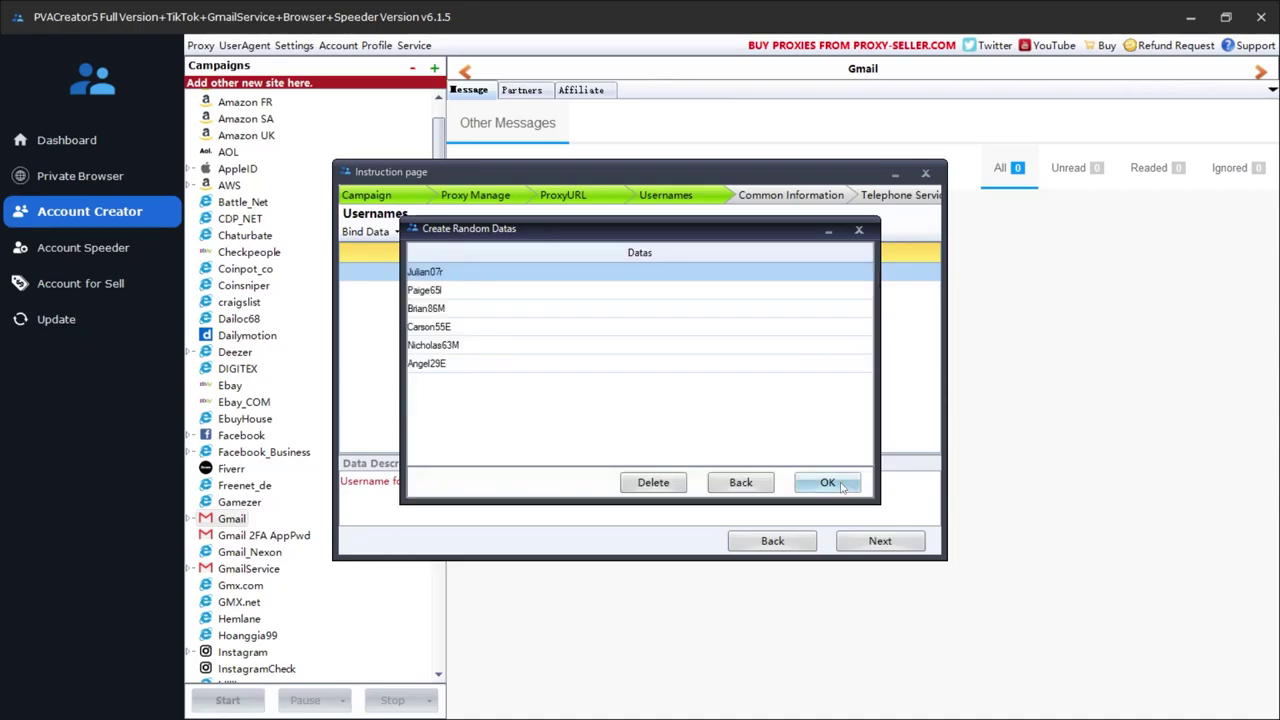
{"action": "left_click", "coordinate": [842, 485]}
Set phone service 11 (daisysms) with the pasted API key, leaving phone country blank
{"action": "left_click", "coordinate": [890, 541]}
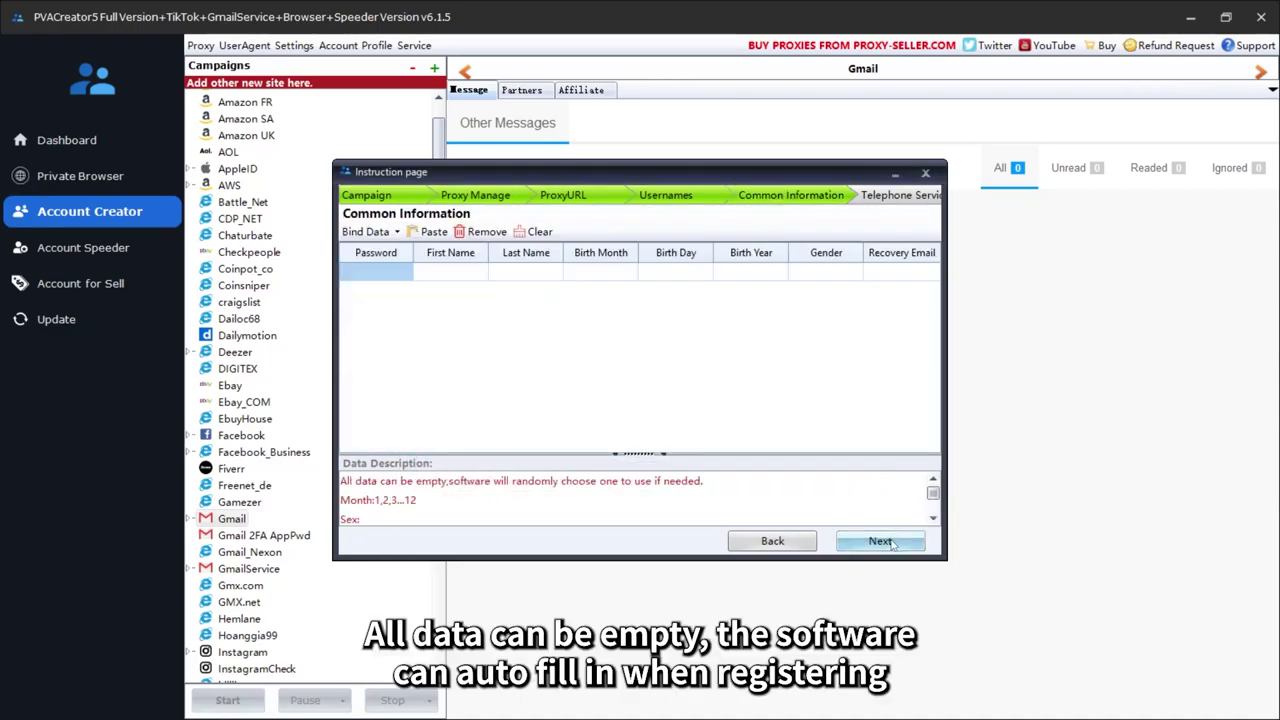
{"action": "left_click", "coordinate": [880, 541]}
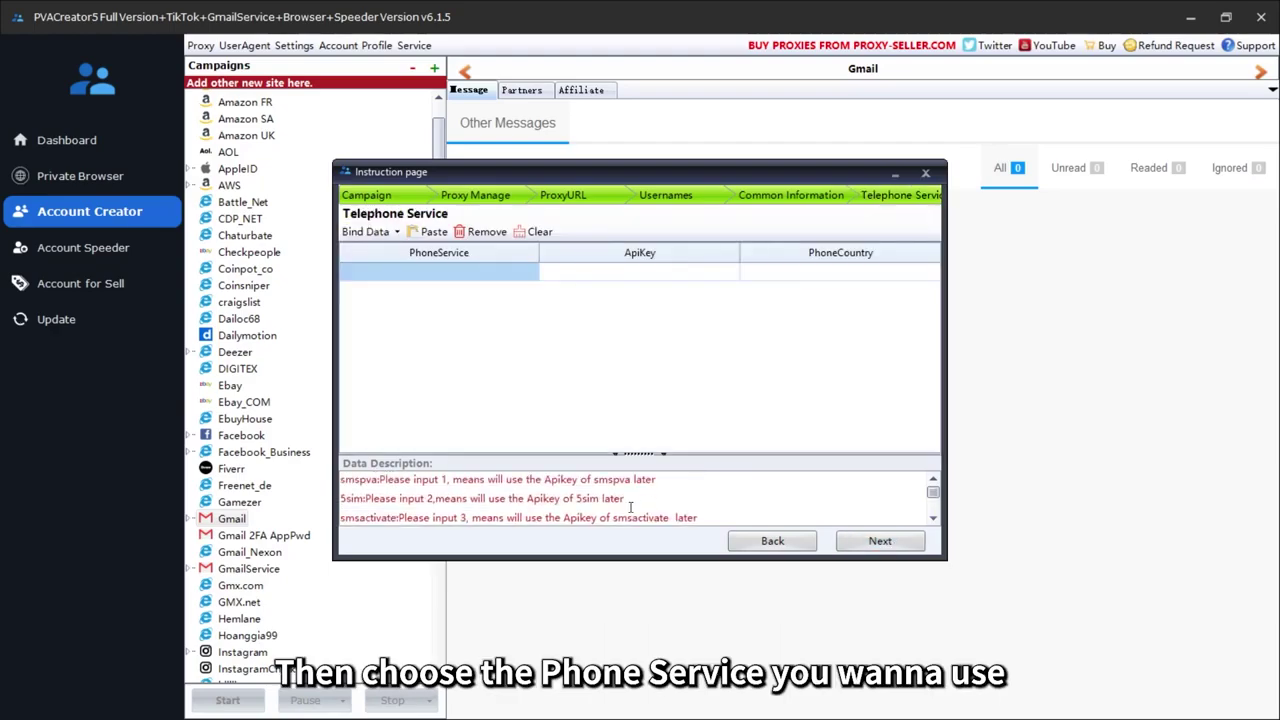
{"action": "scroll", "coordinate": [630, 507], "scroll_direction": "down", "scroll_amount": 3}
{"action": "scroll", "coordinate": [630, 507], "scroll_direction": "down", "scroll_amount": 3}
{"action": "scroll", "coordinate": [629, 507], "scroll_direction": "down", "scroll_amount": 2}
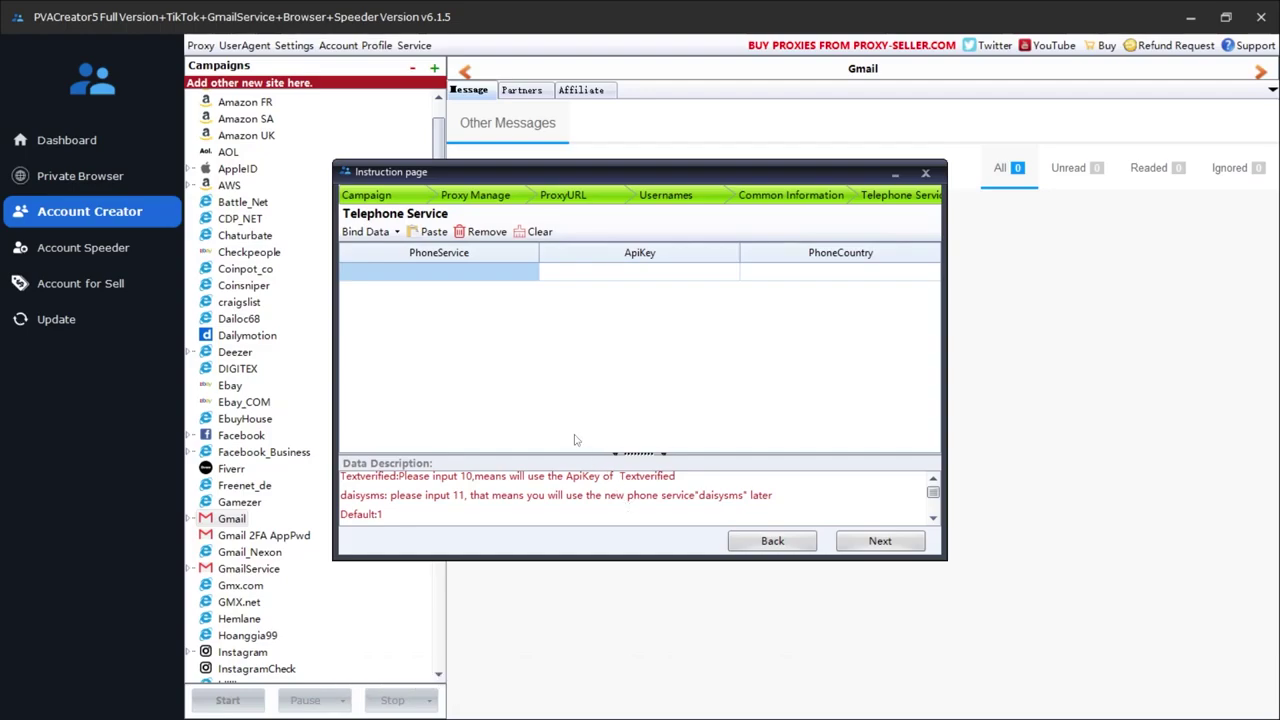
{"action": "left_click", "coordinate": [458, 270]}
{"action": "type", "text": "11"}
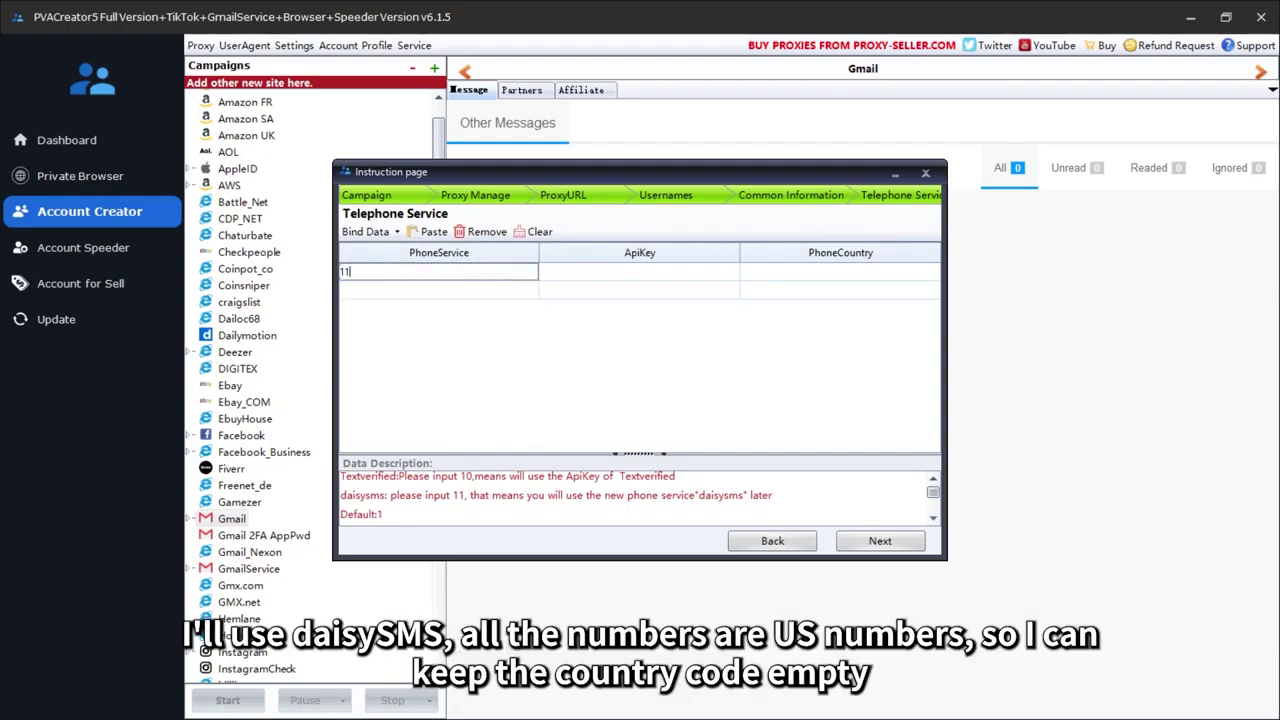
{"action": "left_click", "coordinate": [651, 281]}
{"action": "key", "text": "ctrl+v"}
{"action": "left_click", "coordinate": [780, 279]}
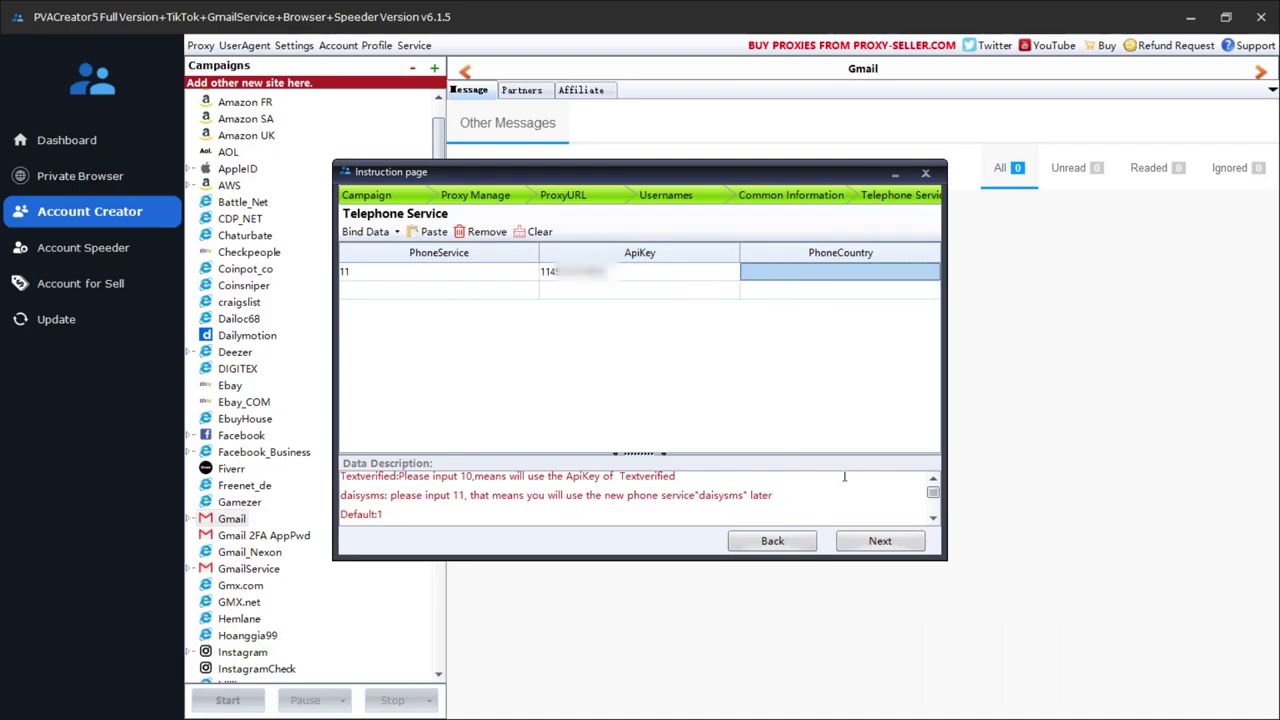
{"action": "left_click", "coordinate": [889, 545]}
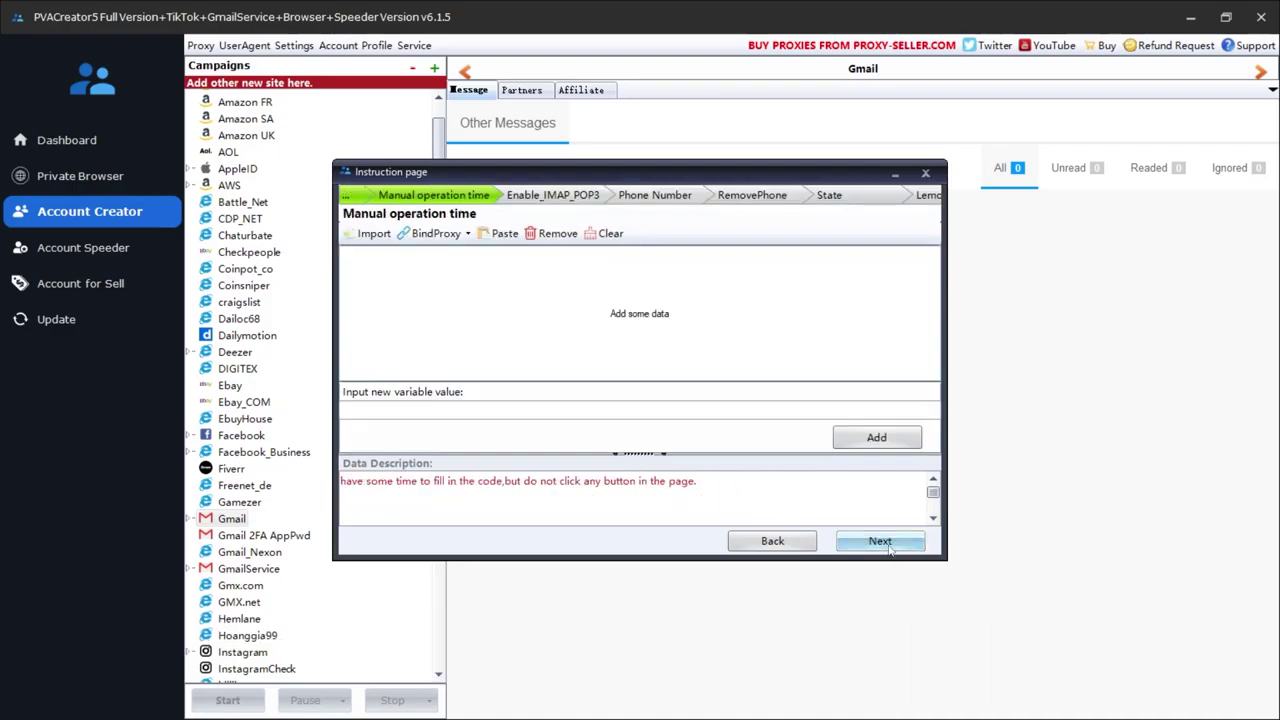
Enable IMAP/POP3 by adding the value 1
{"action": "left_click", "coordinate": [889, 547]}
{"action": "left_click", "coordinate": [524, 413]}
{"action": "type", "text": "1"}
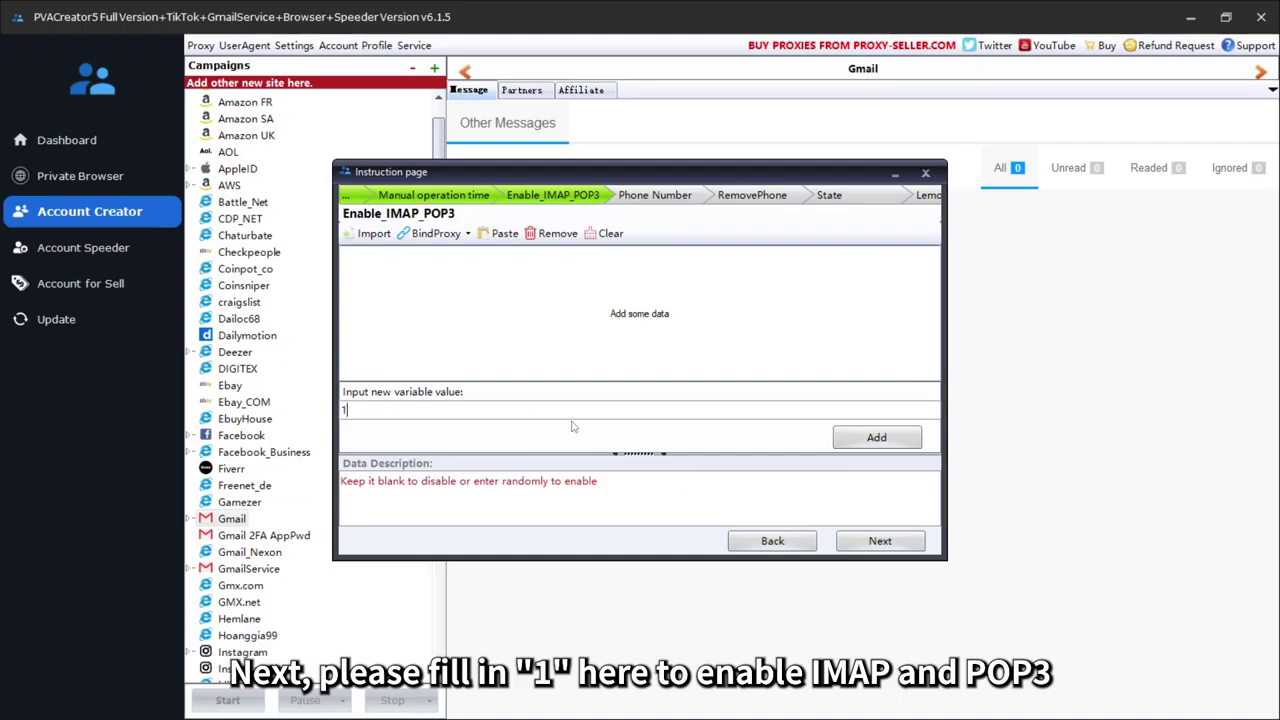
{"action": "left_click", "coordinate": [866, 438]}
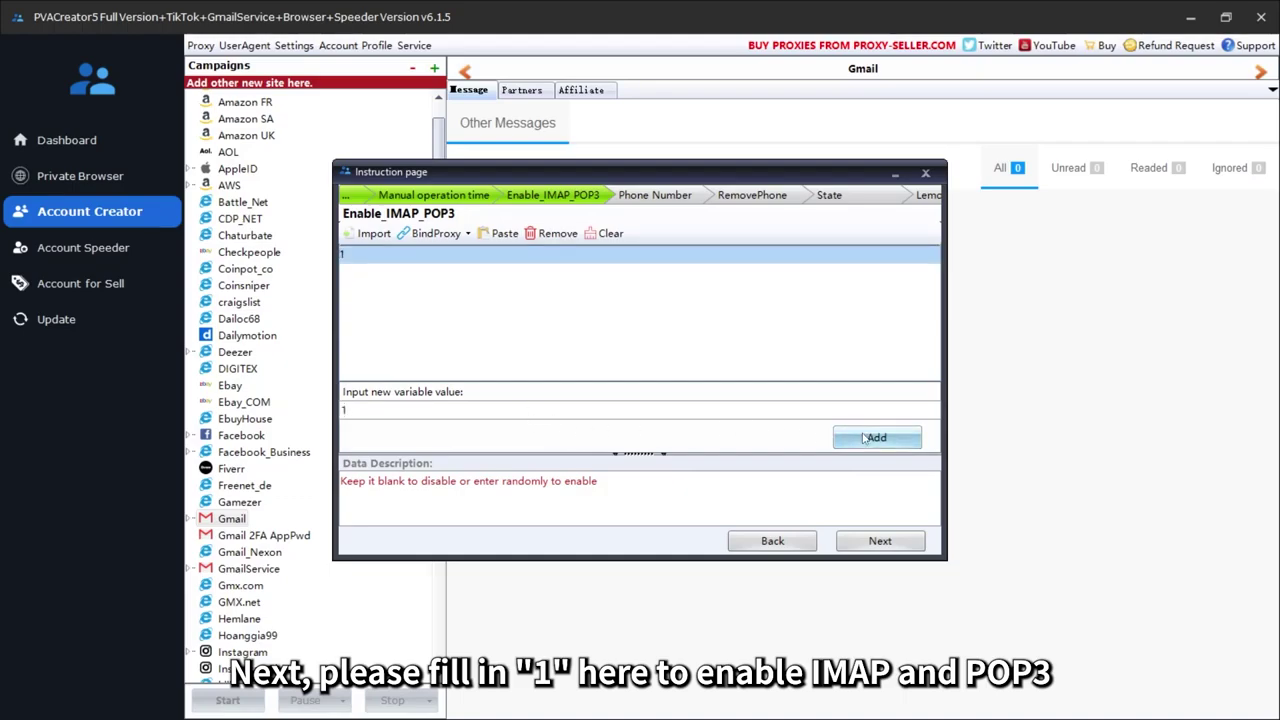
Skip the phone steps and enable 2-Step Verification with value 1
{"action": "left_click", "coordinate": [886, 544]}
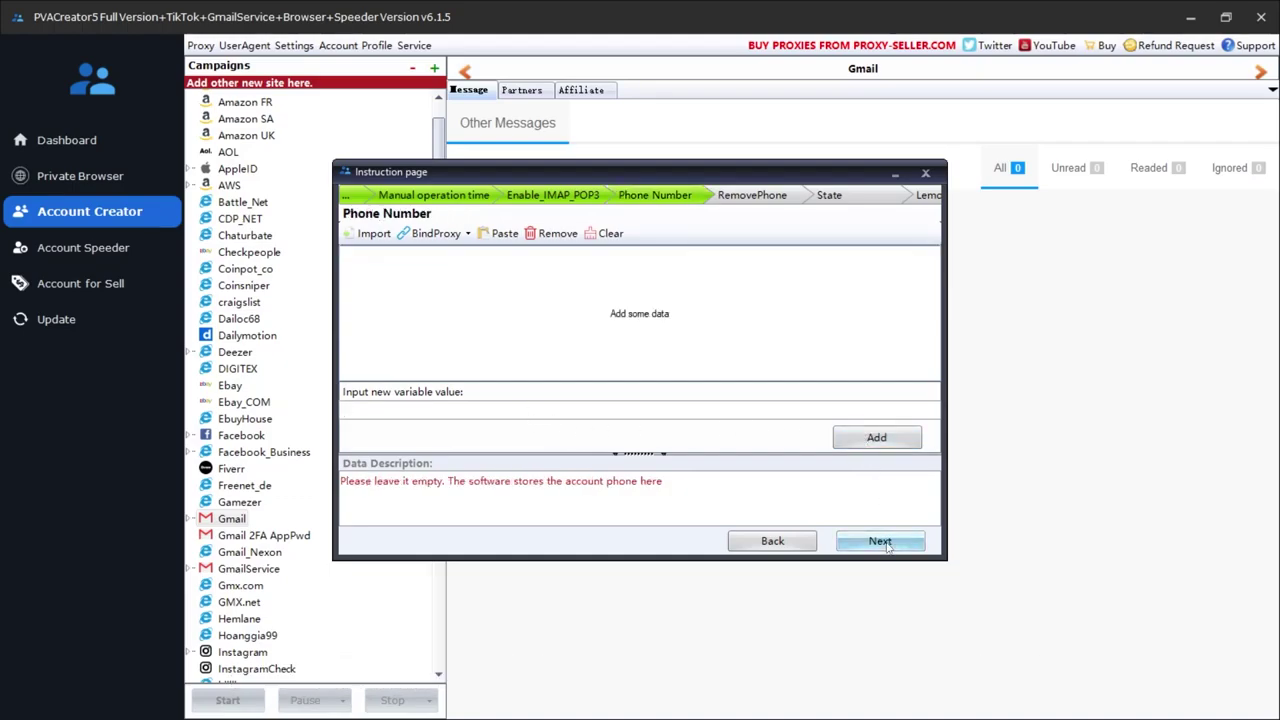
{"action": "left_click", "coordinate": [886, 544]}
{"action": "left_click", "coordinate": [886, 544]}
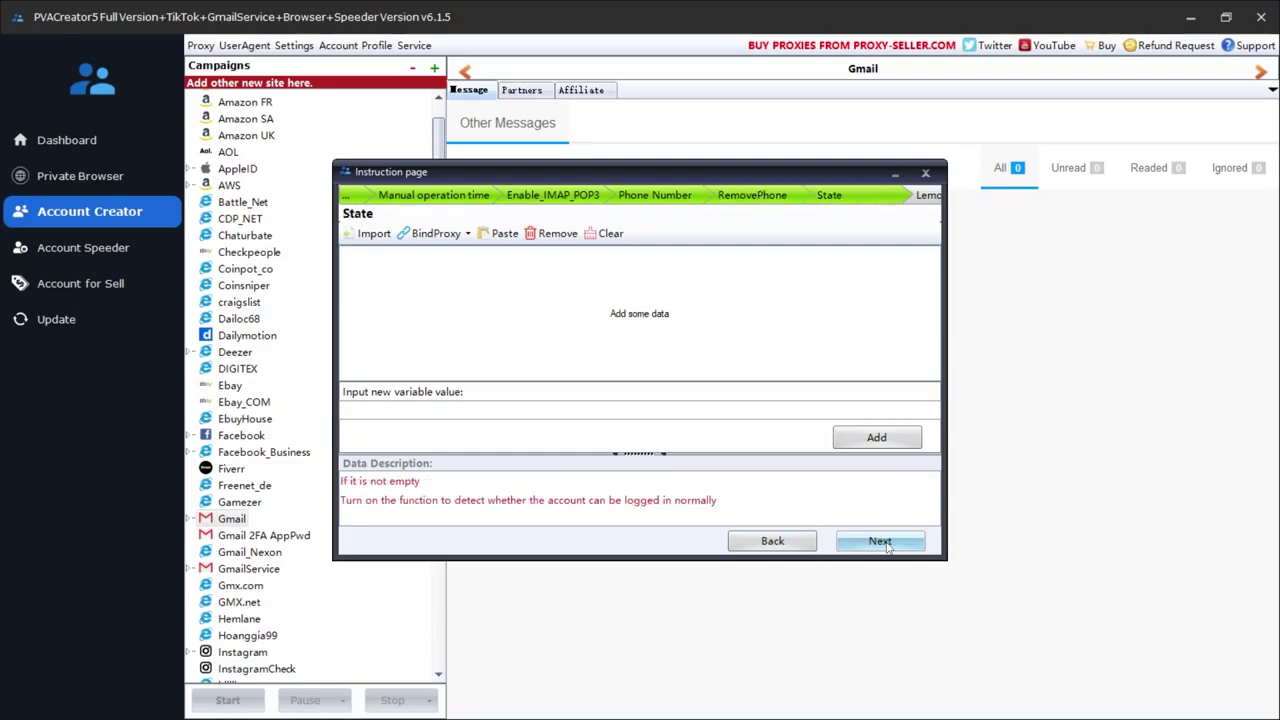
{"action": "left_click", "coordinate": [886, 544]}
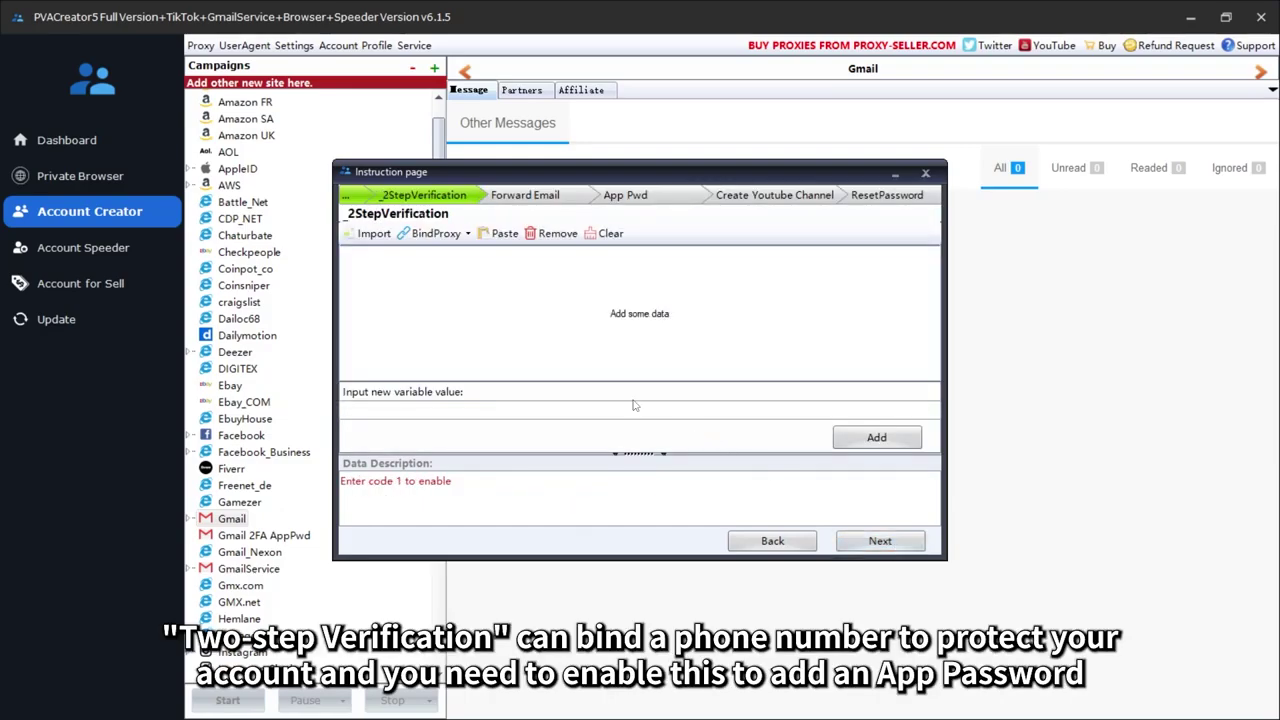
{"action": "type", "text": "1"}
{"action": "left_click", "coordinate": [860, 434]}
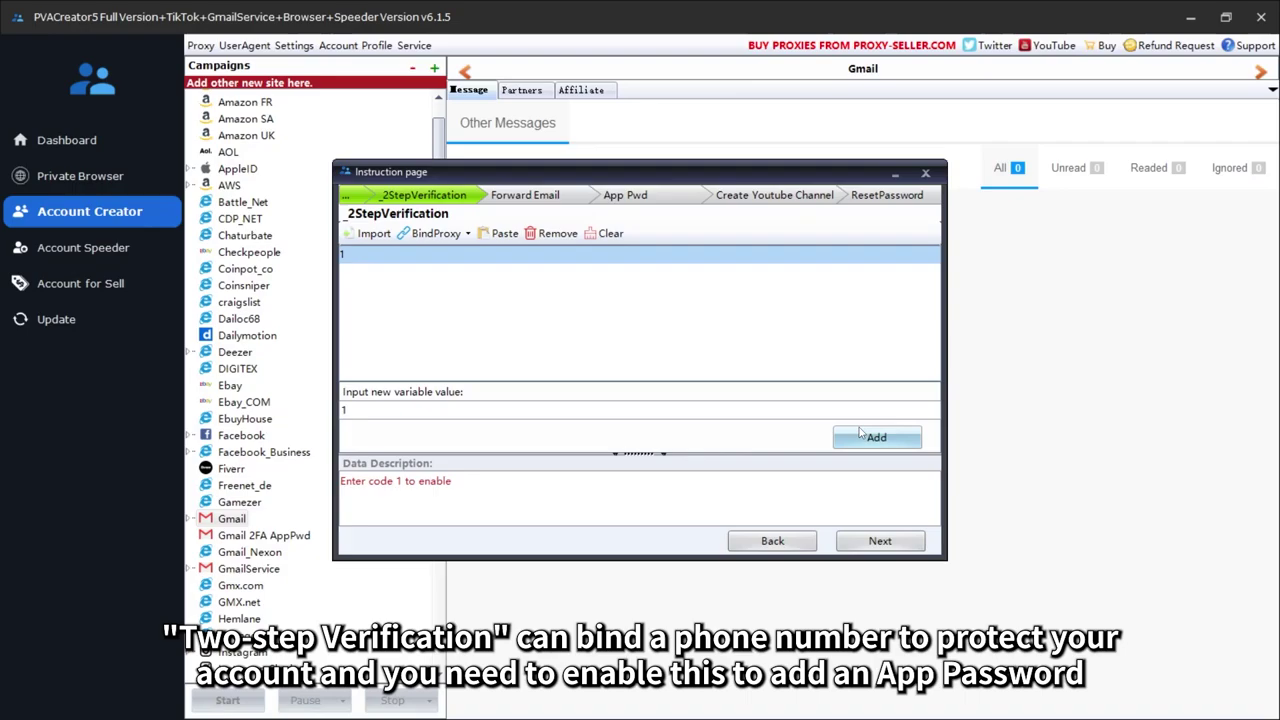
Set the app password entry to App 2FA and Device ASUS
{"action": "left_click", "coordinate": [882, 541]}
{"action": "left_click", "coordinate": [888, 541]}
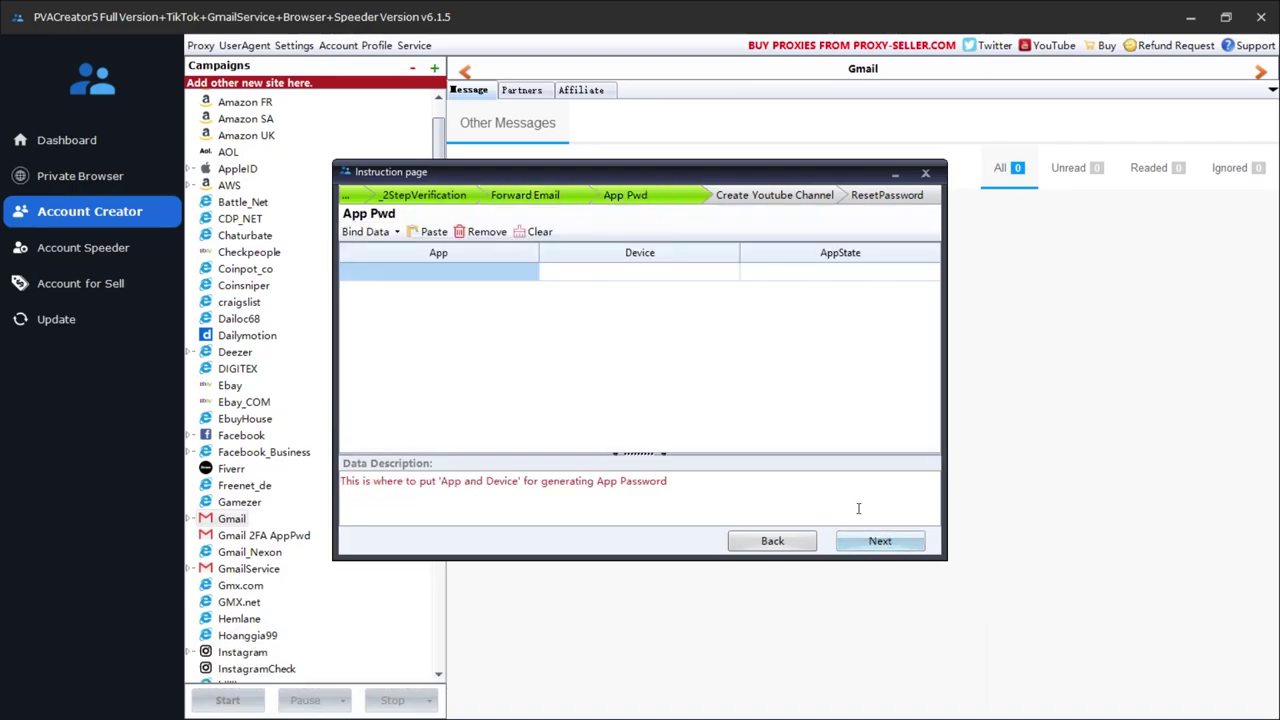
{"action": "left_click", "coordinate": [510, 279]}
{"action": "type", "text": "2FA"}
{"action": "key", "text": "Tab"}
{"action": "type", "text": "ASUS"}
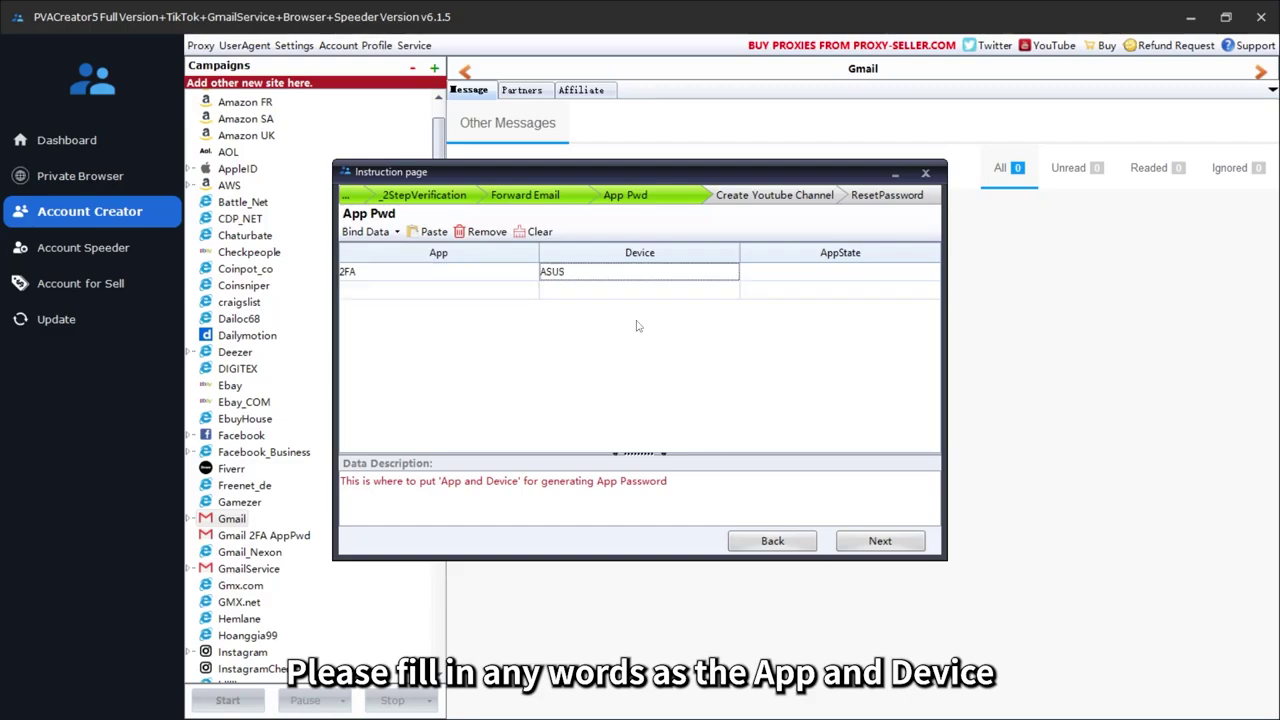
{"action": "left_click", "coordinate": [880, 541]}
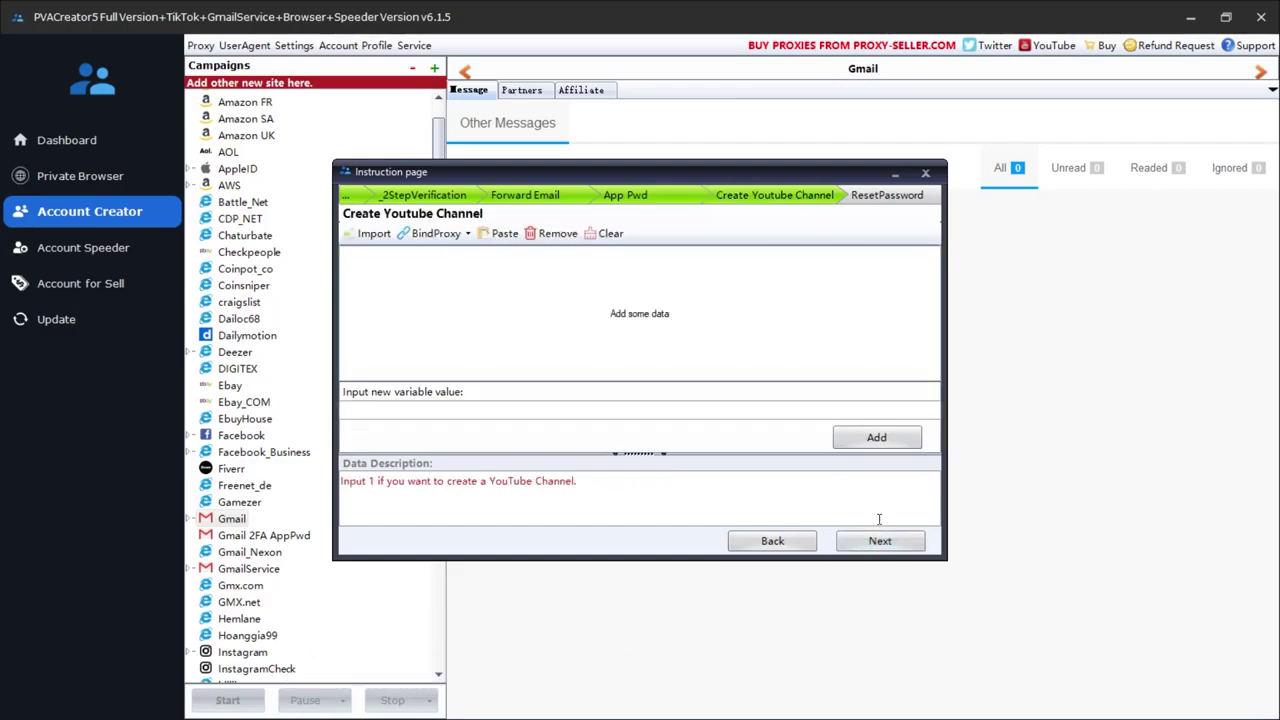
{"action": "left_click", "coordinate": [880, 541]}
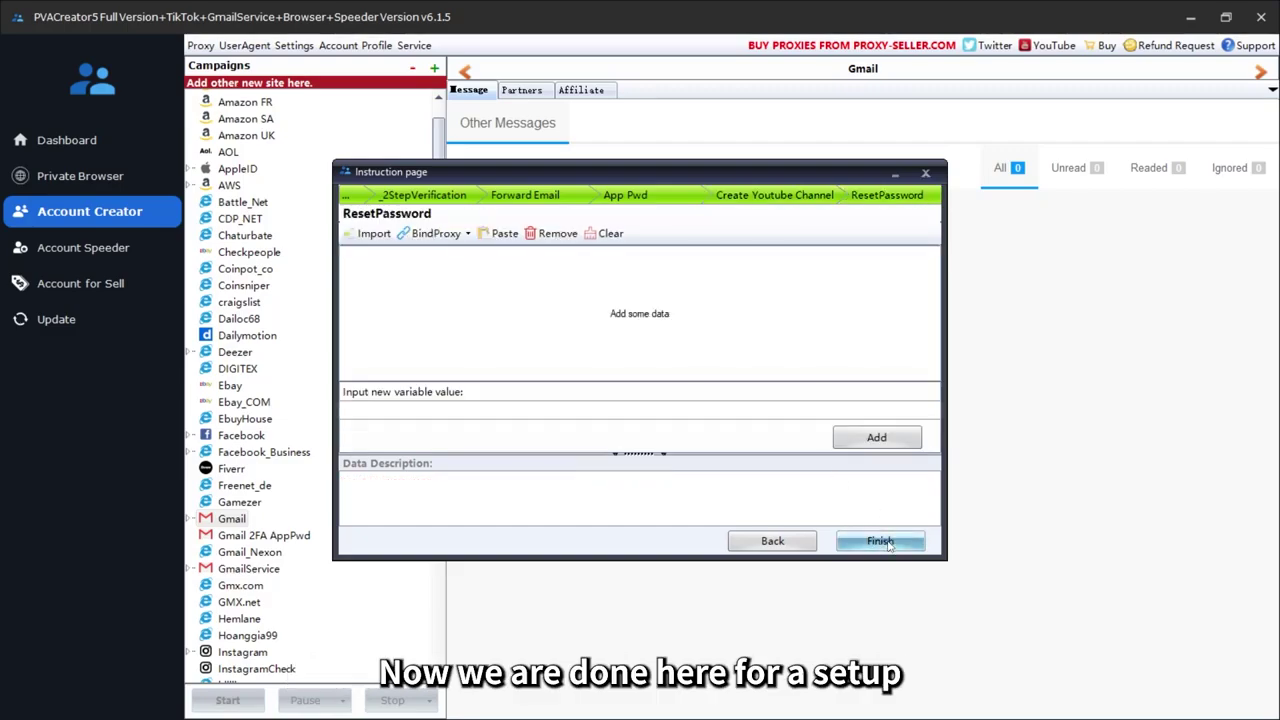
Finish the gmail3 campaign and run it once
{"action": "left_click", "coordinate": [880, 541]}
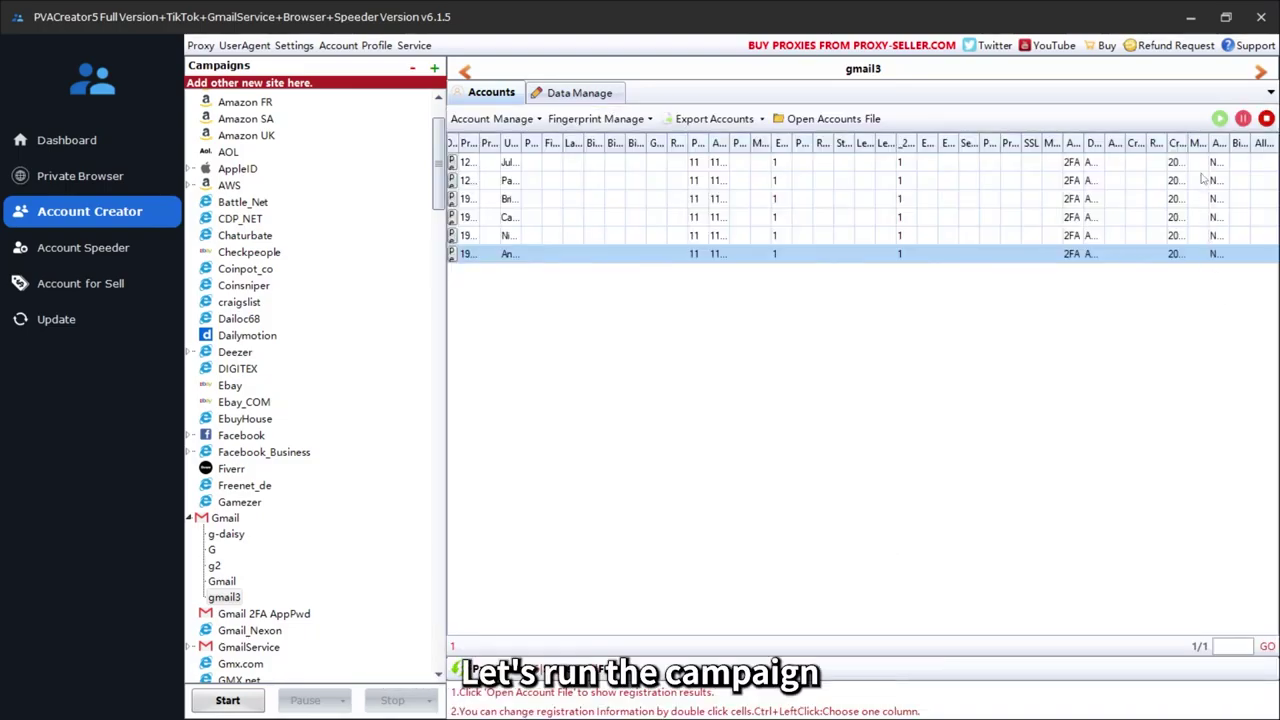
{"action": "left_click", "coordinate": [1220, 118]}
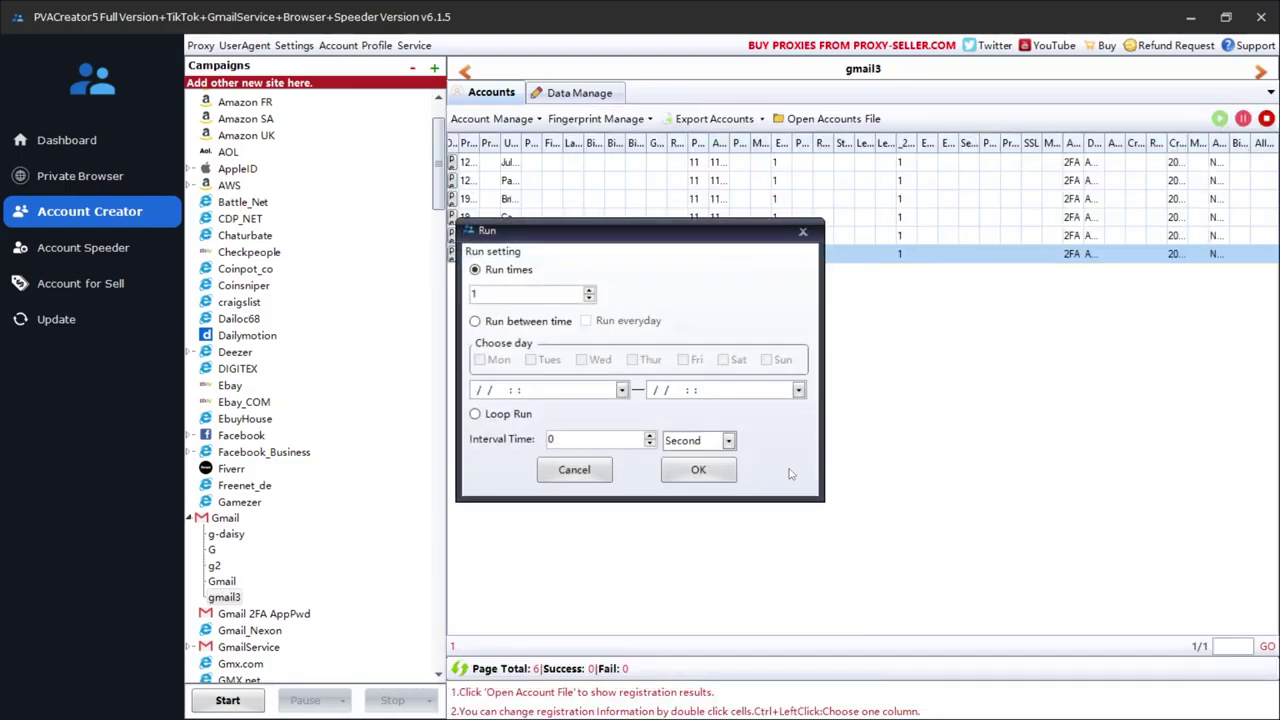
{"action": "left_click", "coordinate": [699, 474]}
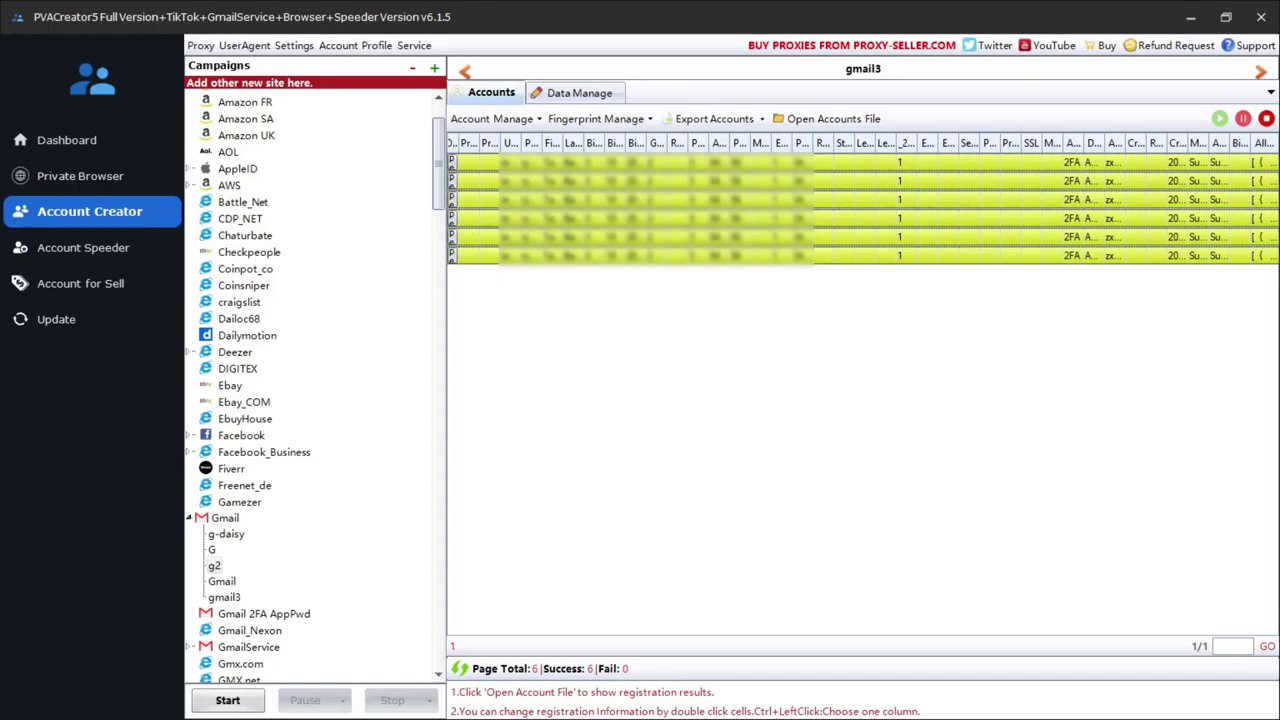
Create a new GmailService campaign named gs2 and load its seven proxies
{"action": "left_click", "coordinate": [248, 646]}
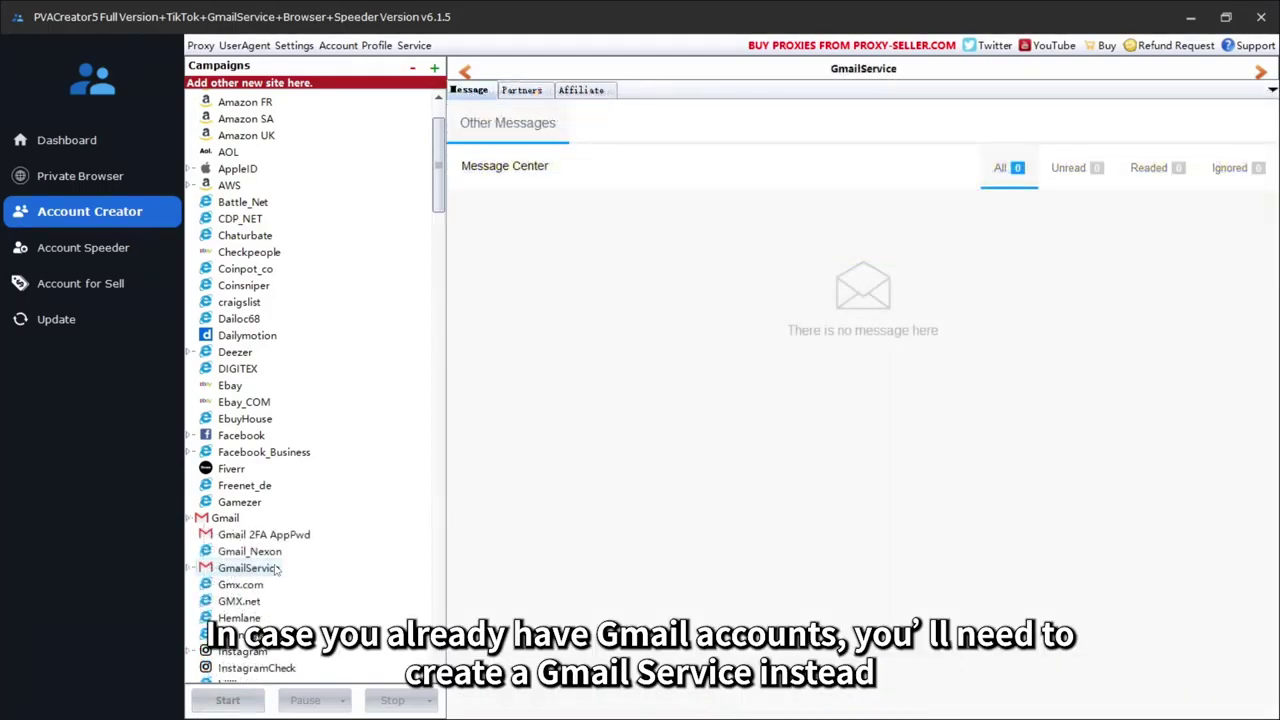
{"action": "left_click", "coordinate": [434, 68]}
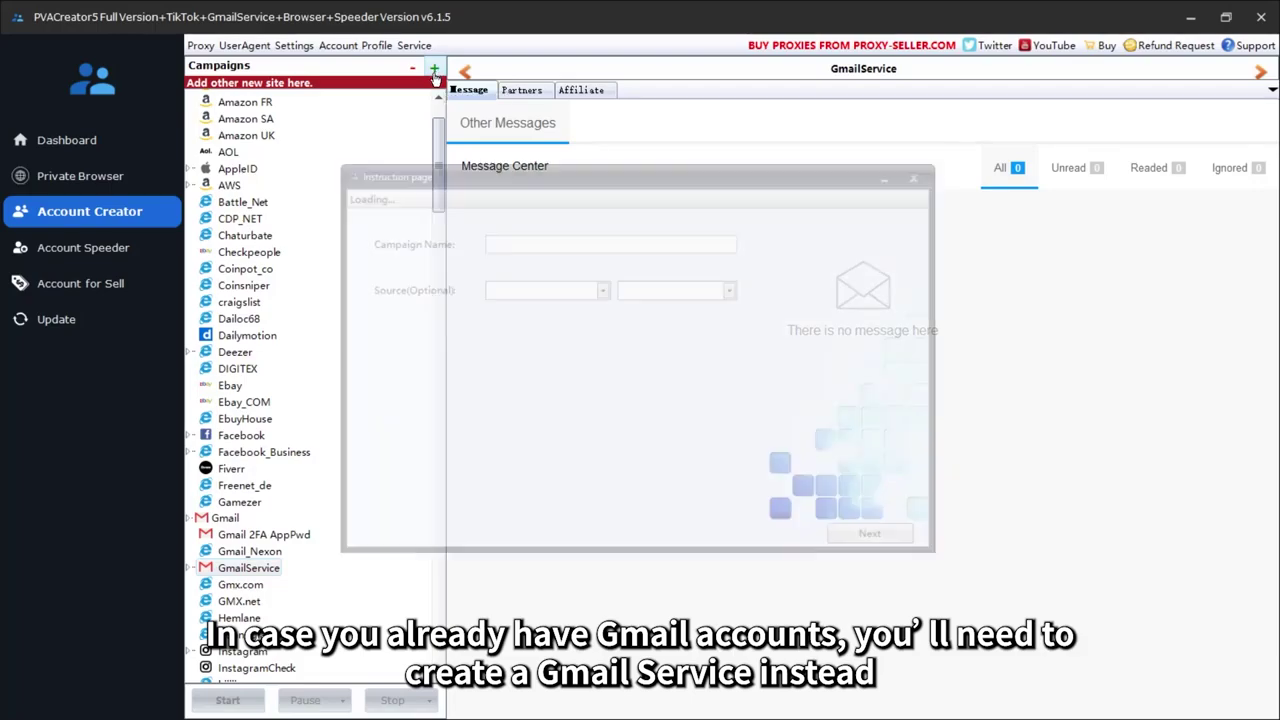
{"action": "left_click", "coordinate": [879, 541]}
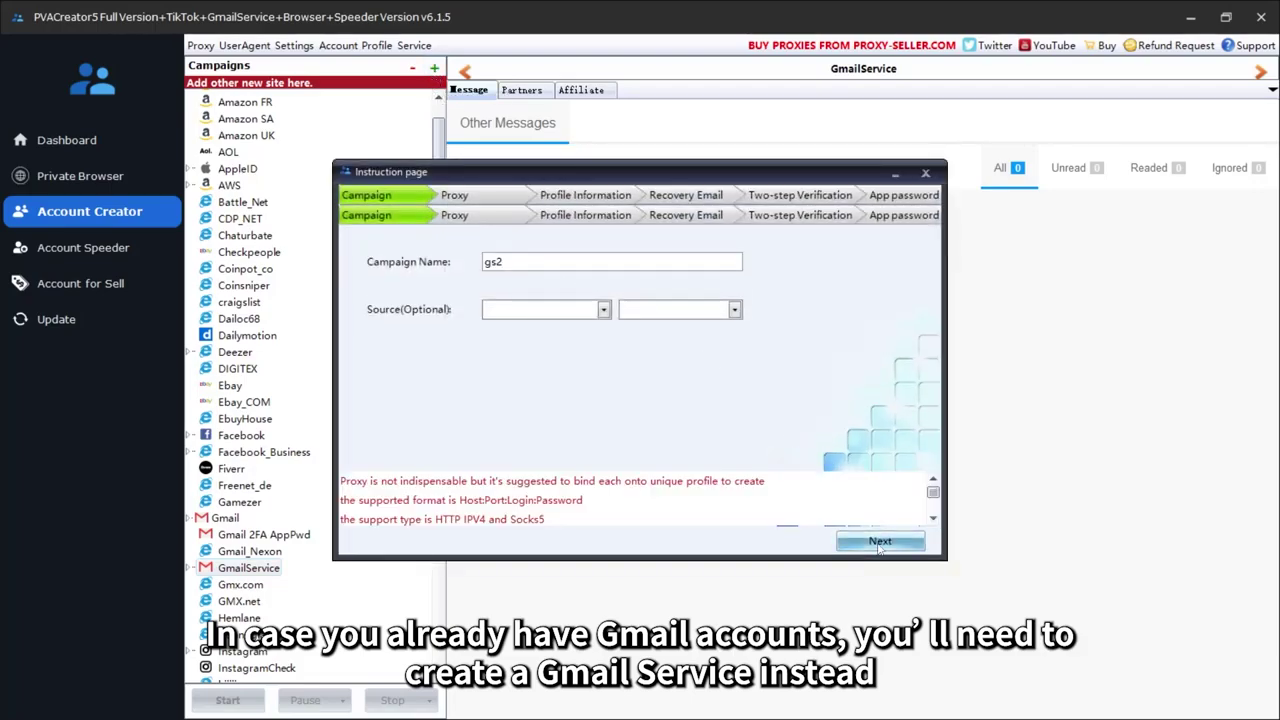
{"action": "left_click", "coordinate": [458, 244]}
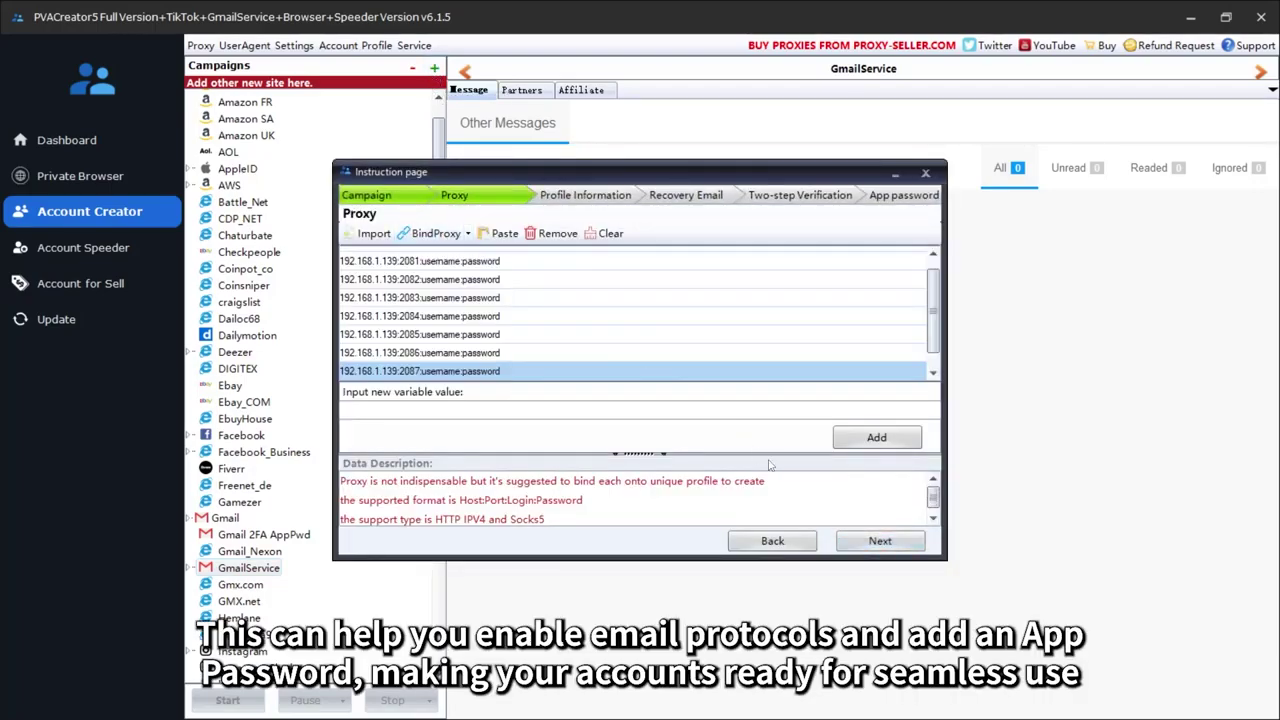
{"action": "left_click", "coordinate": [887, 549]}
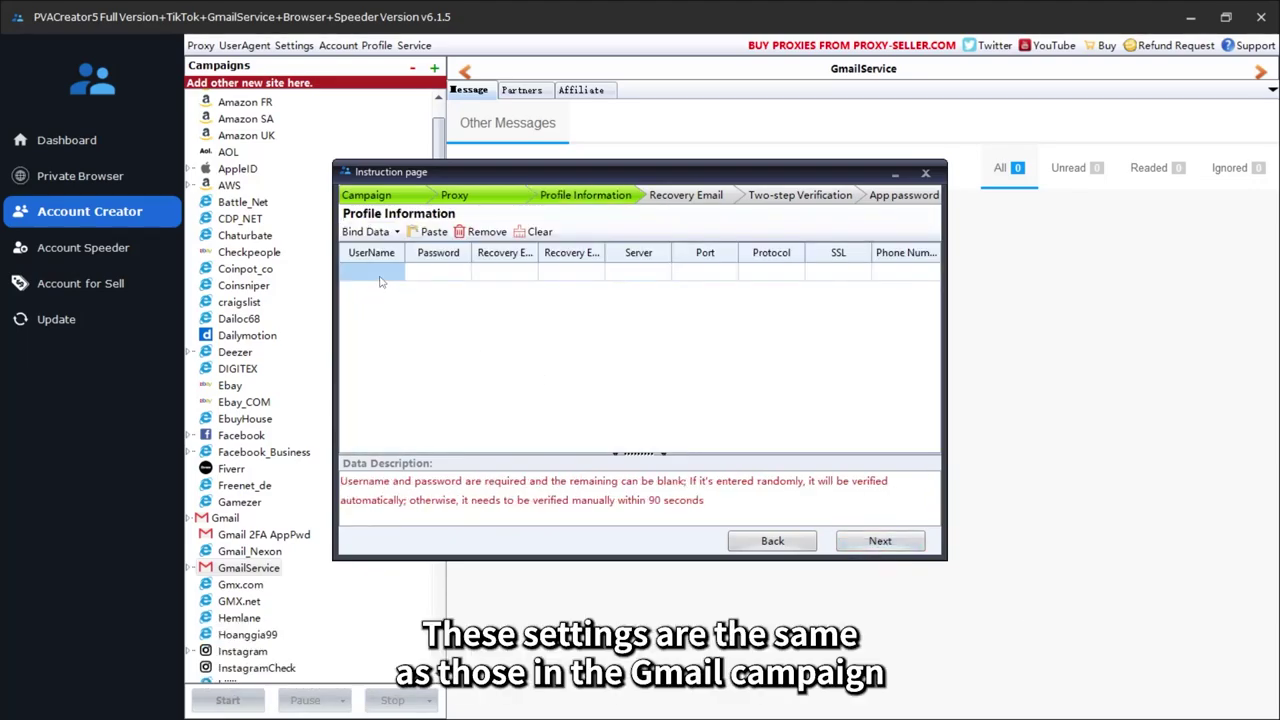
Paste three account logins and map the UserName, Password and optional columns
{"action": "key", "text": "ctrl+v"}
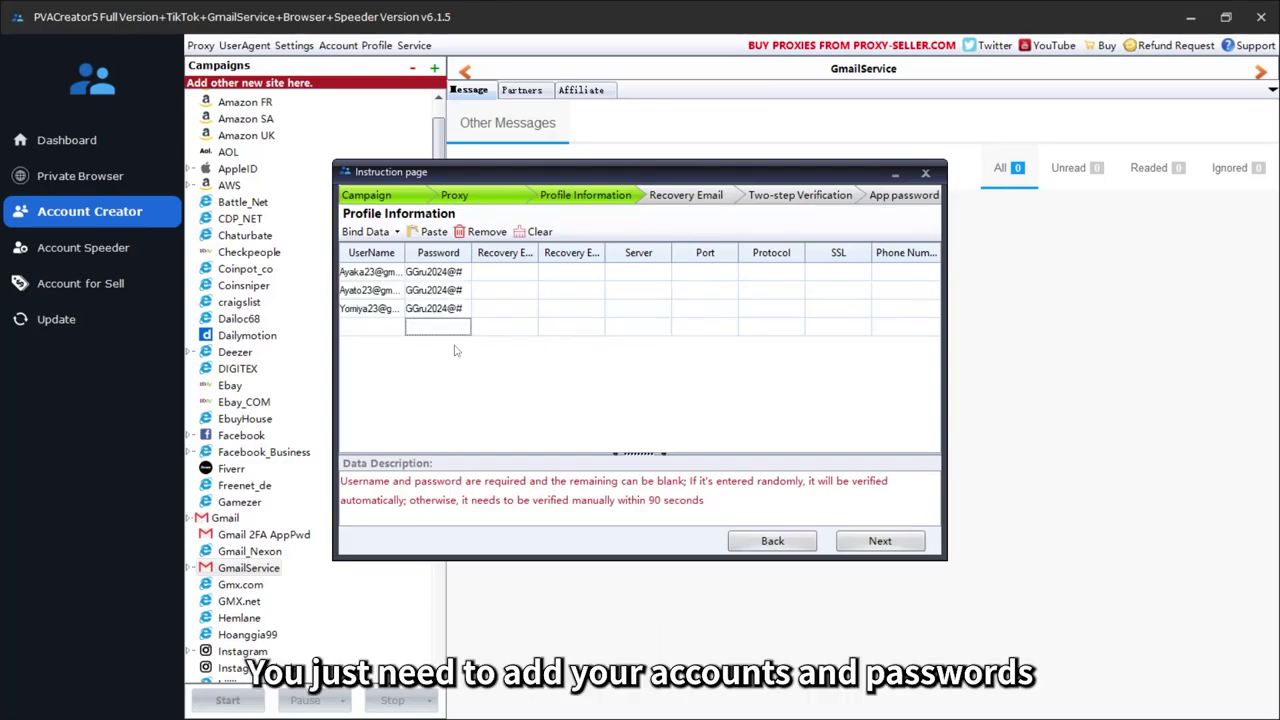
{"action": "left_click_drag", "start_coordinate": [440, 252], "coordinate": [365, 253]}
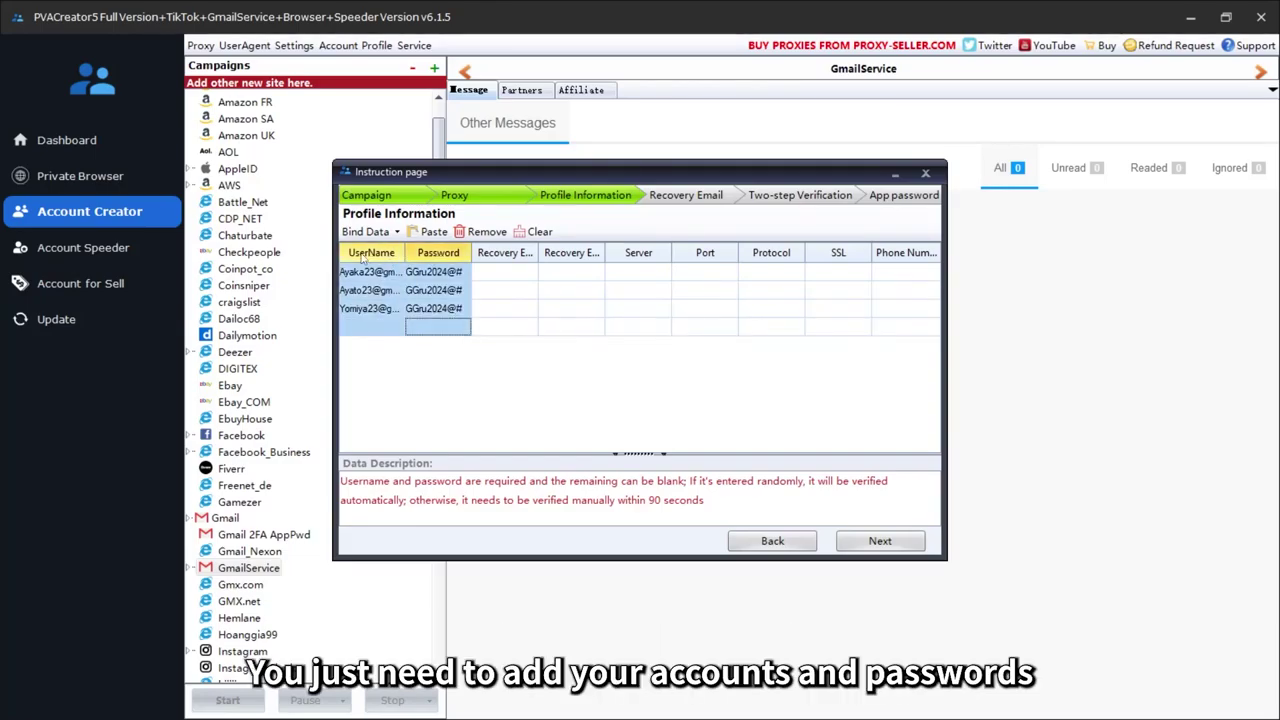
{"action": "left_click", "coordinate": [493, 256]}
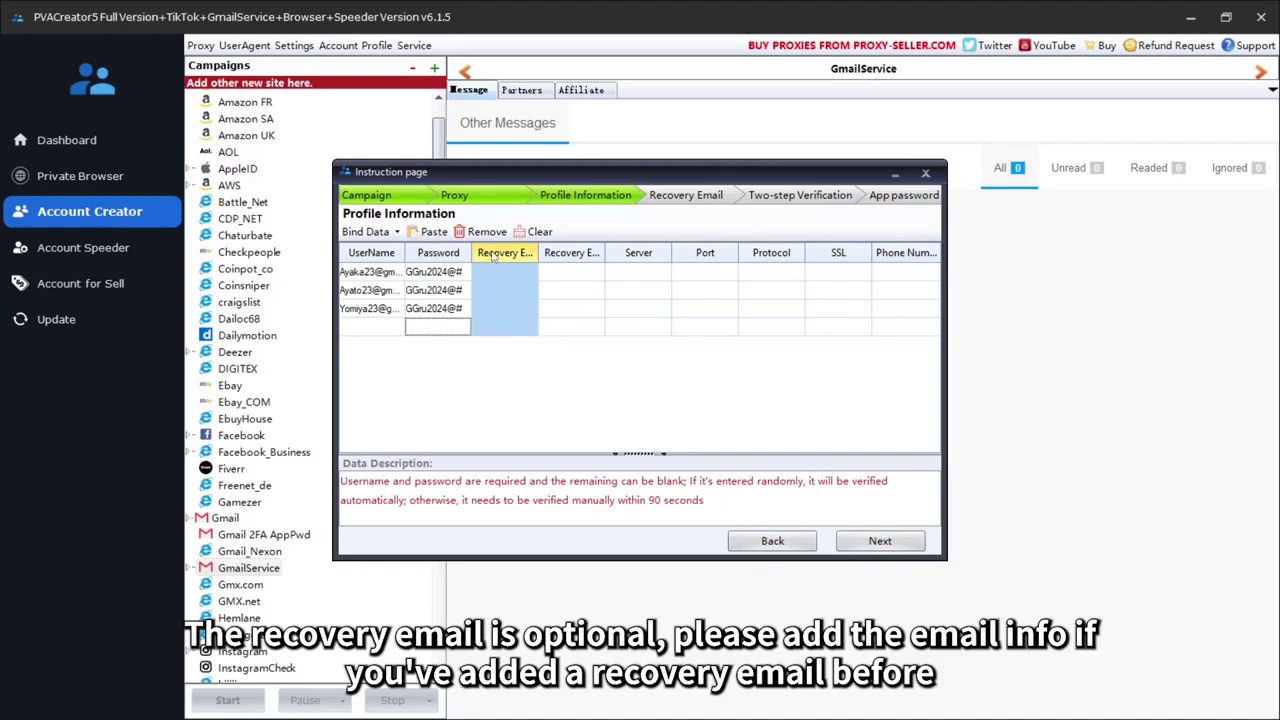
{"action": "left_click_drag", "start_coordinate": [524, 256], "coordinate": [847, 259]}
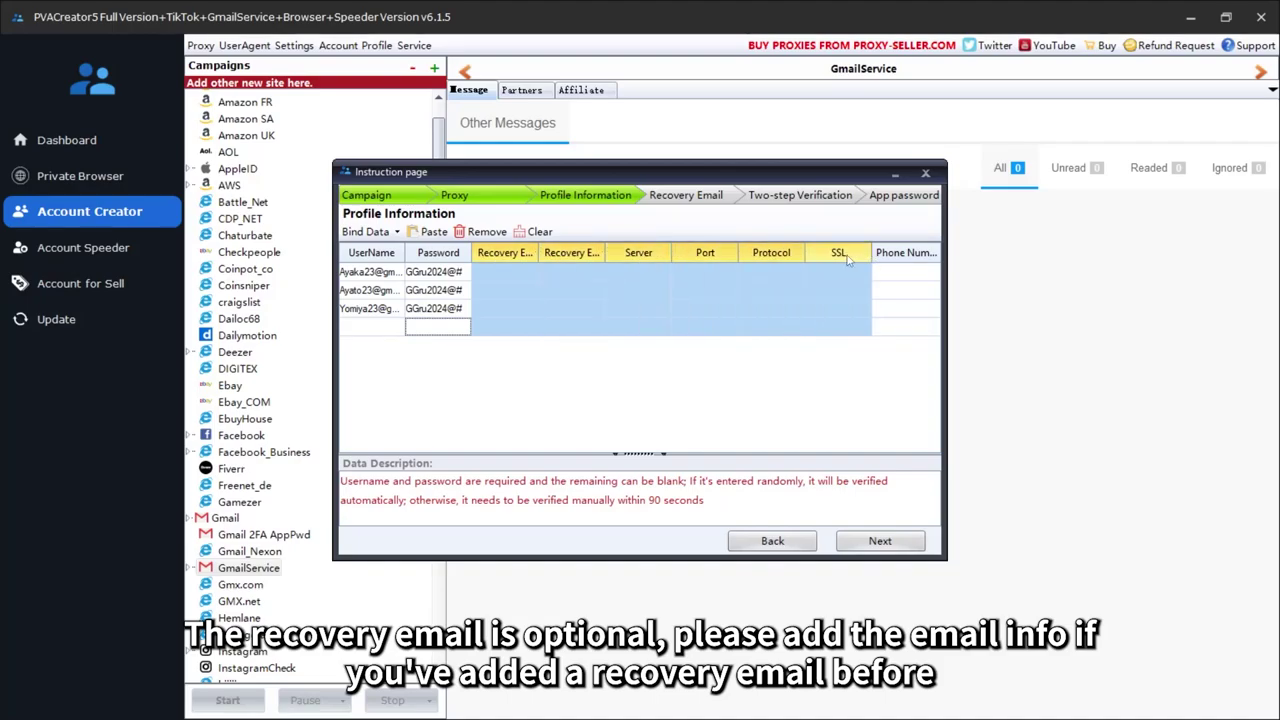
Paste rows for 2-Step Verification, 2FA/ASUS app password and captcha service 4
{"action": "left_click", "coordinate": [880, 541]}
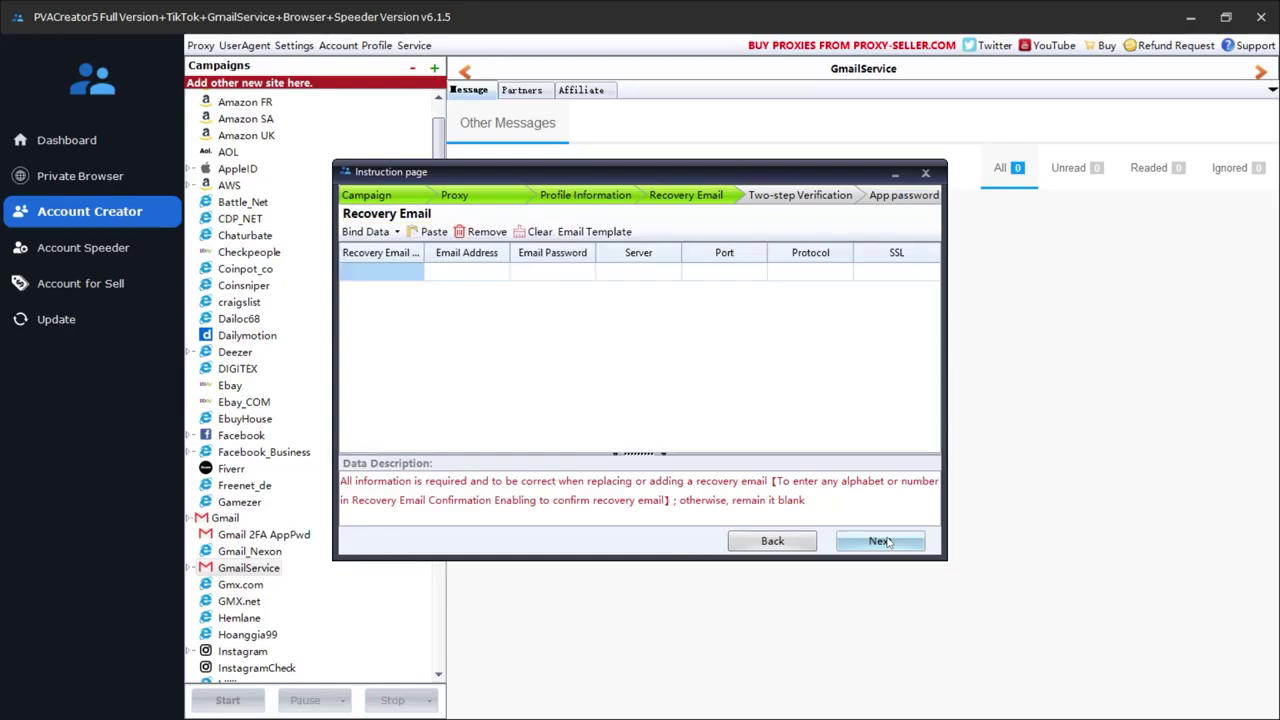
{"action": "left_click", "coordinate": [880, 541]}
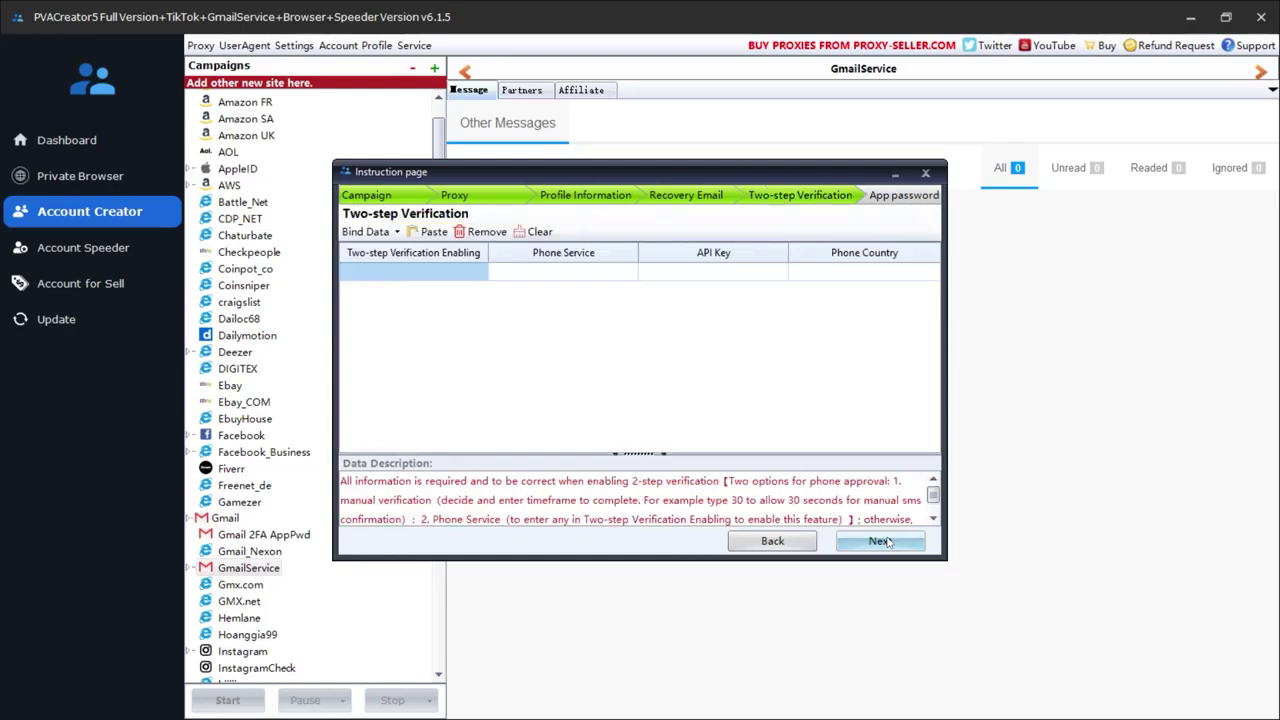
{"action": "key", "text": "ctrl+v"}
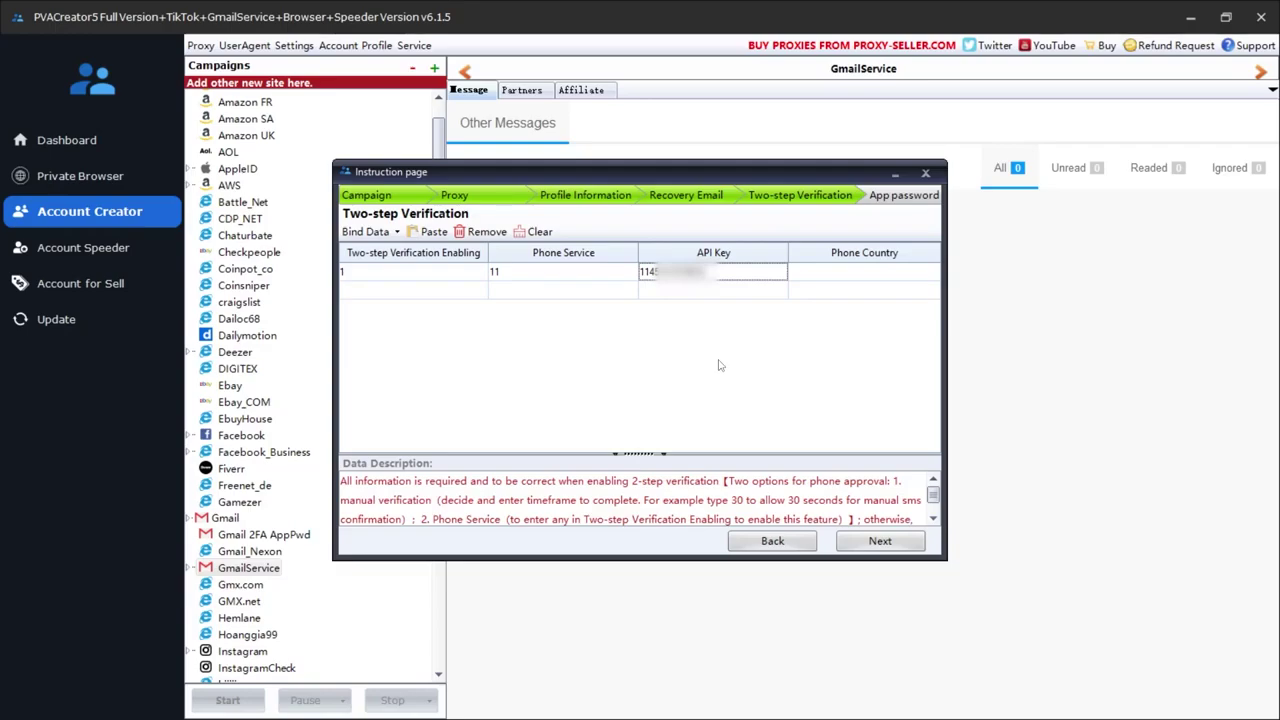
{"action": "left_click", "coordinate": [882, 545]}
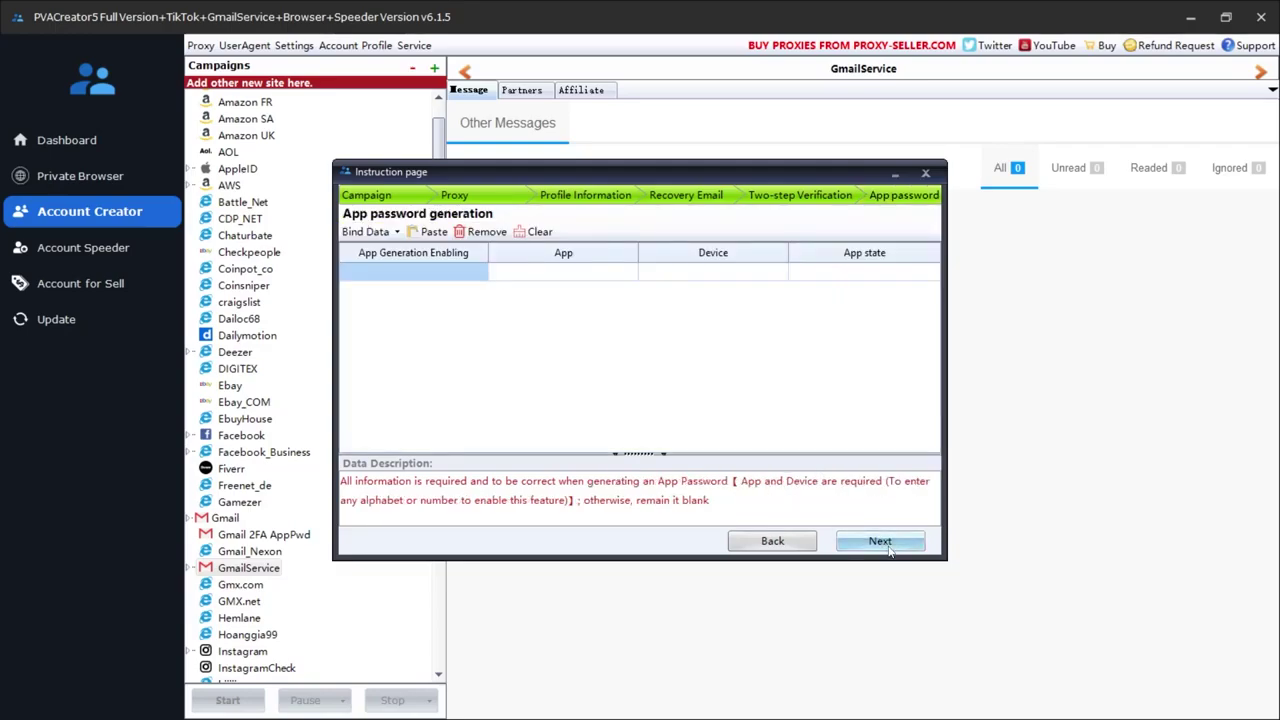
{"action": "key", "text": "ctrl+v"}
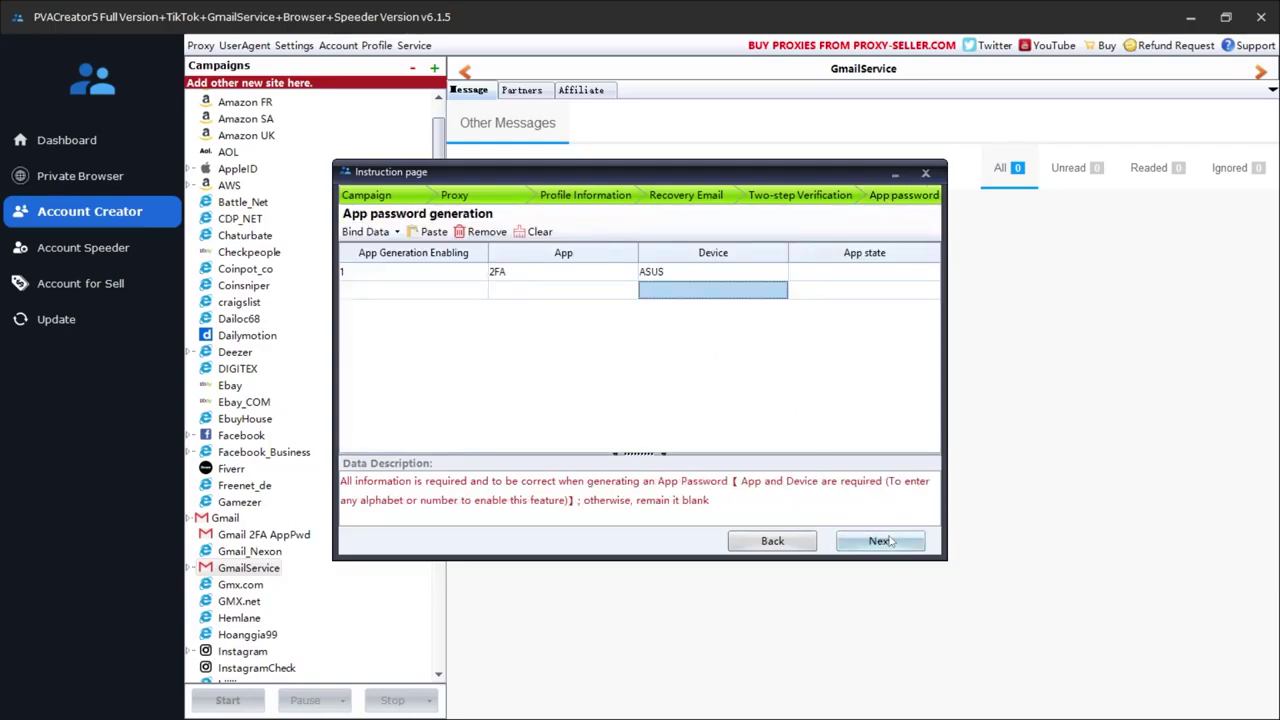
{"action": "left_click", "coordinate": [880, 541]}
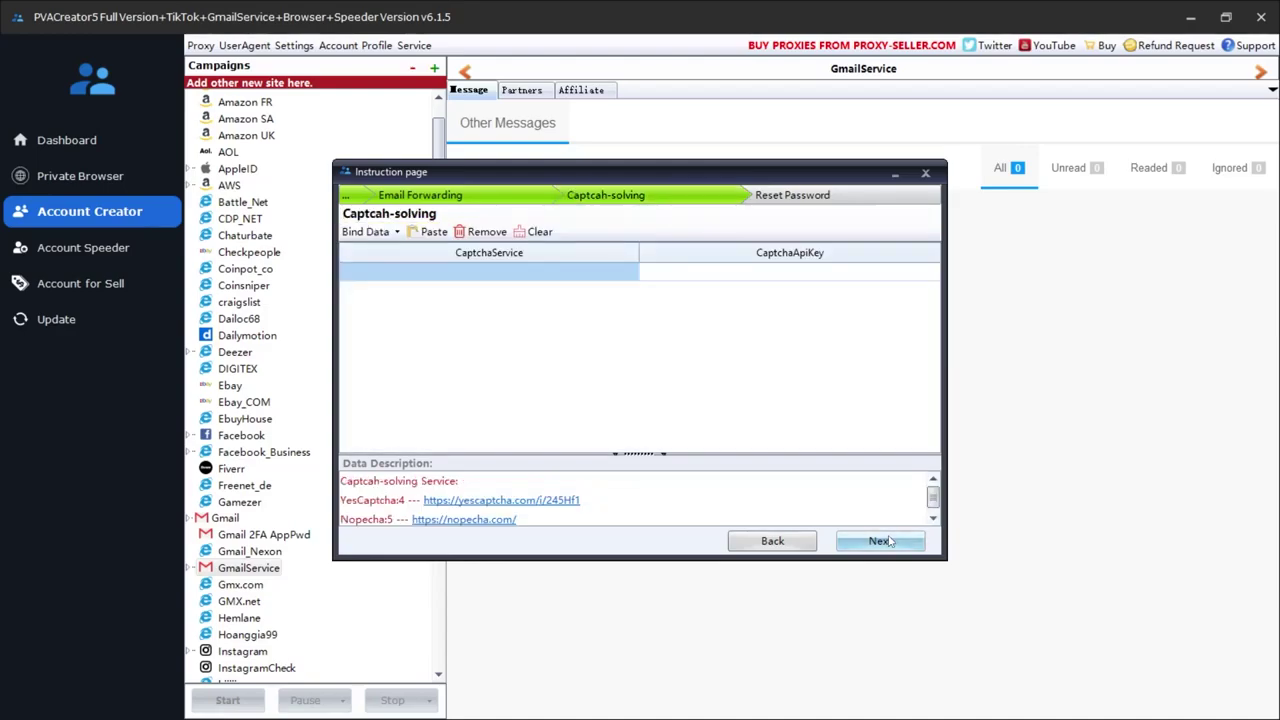
{"action": "key", "text": "ctrl+v"}
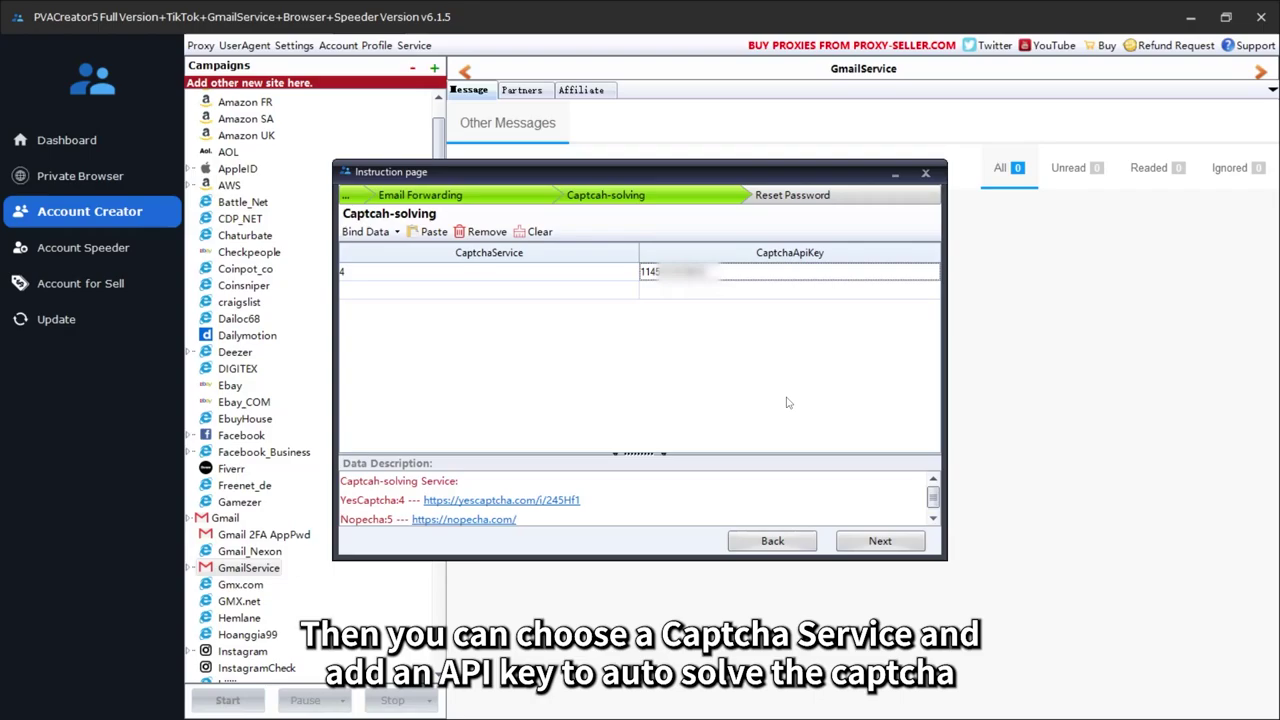
{"action": "left_click", "coordinate": [880, 541]}
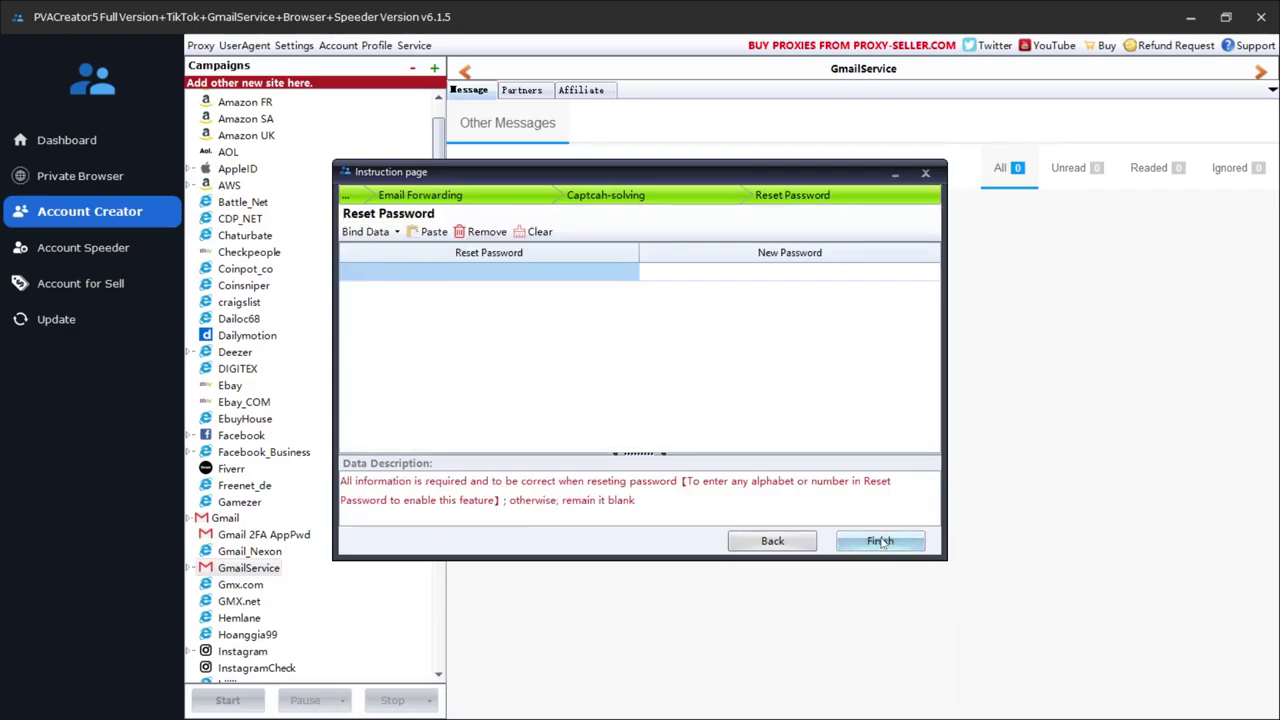
Finish the gs2 campaign and run it once
{"action": "left_click", "coordinate": [881, 542]}
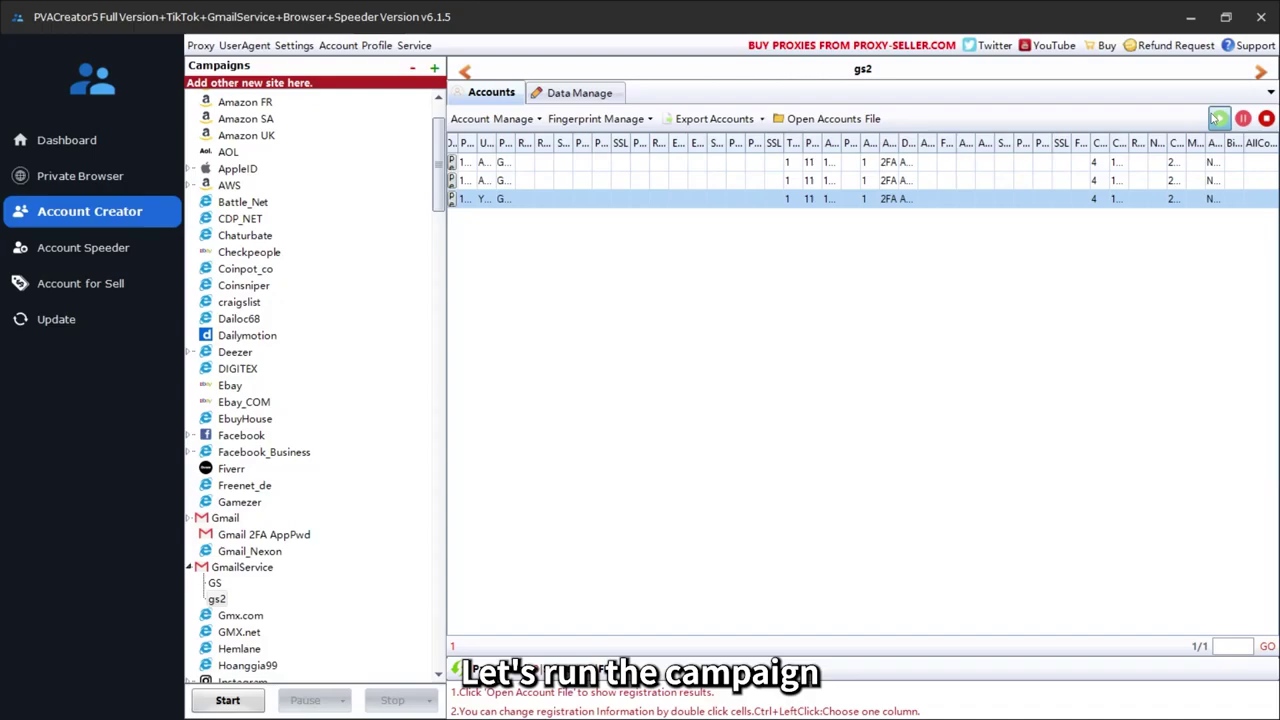
{"action": "left_click", "coordinate": [1219, 118]}
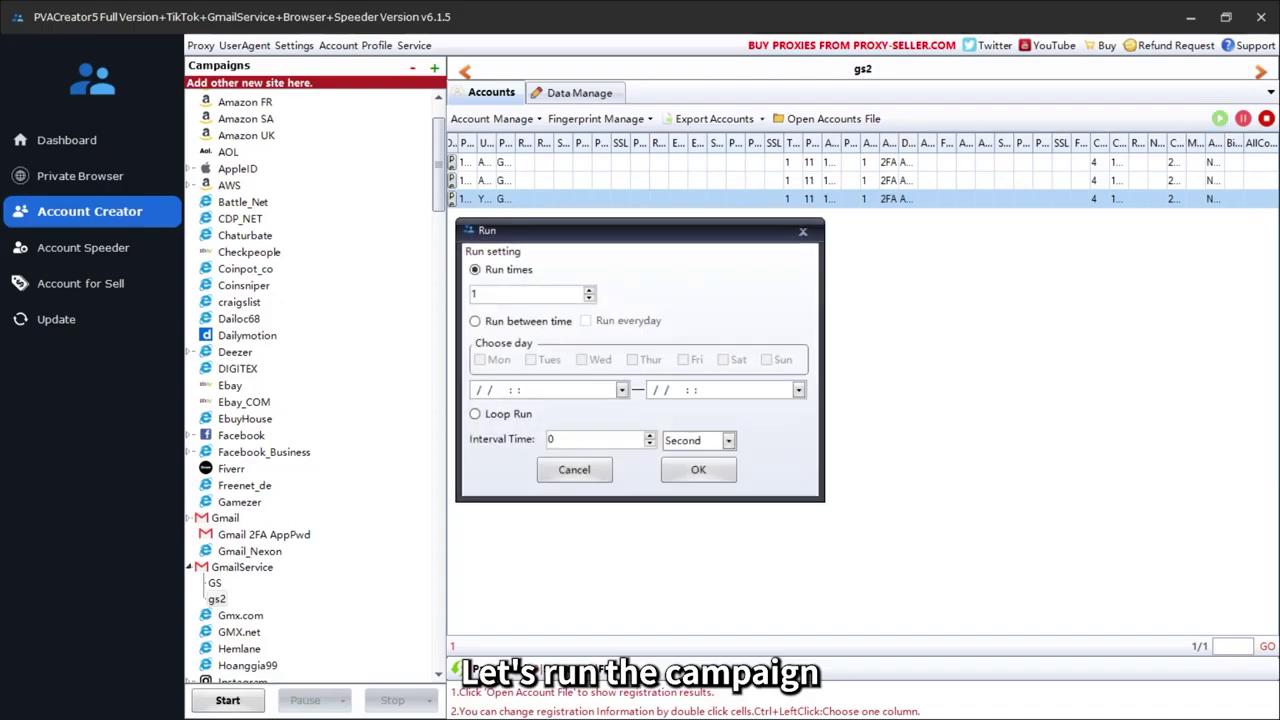
{"action": "left_click", "coordinate": [708, 474]}
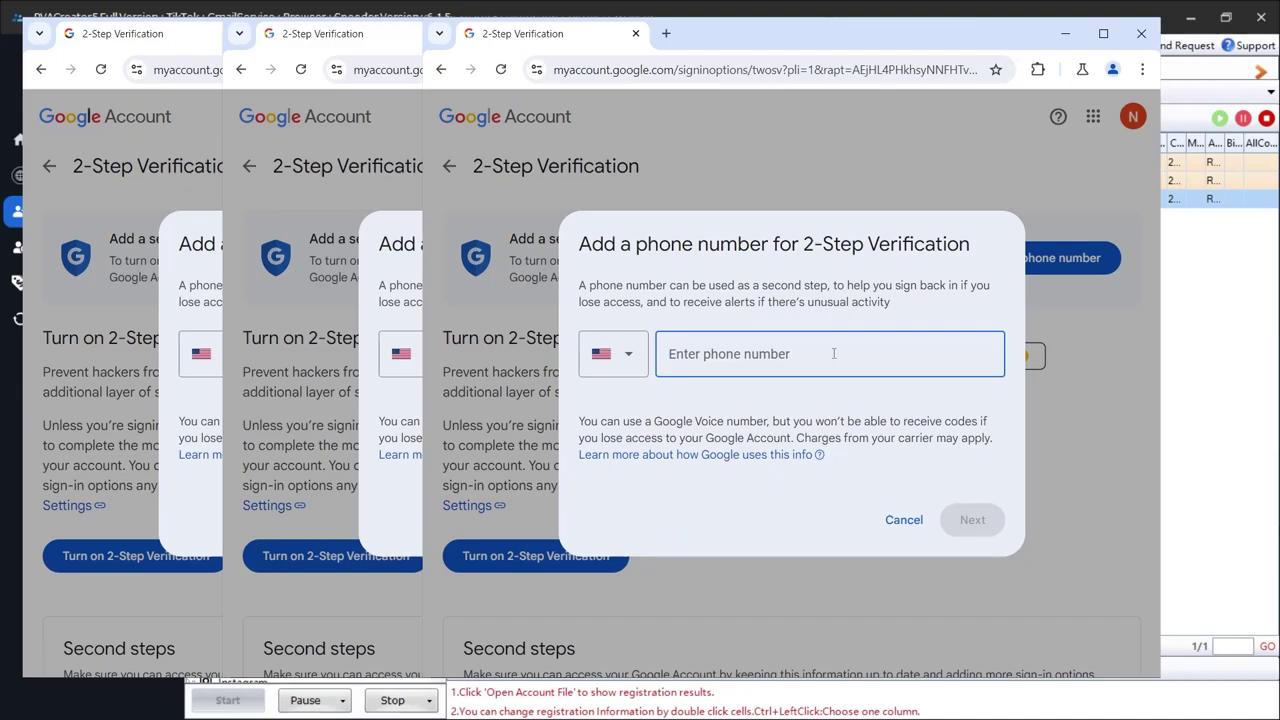
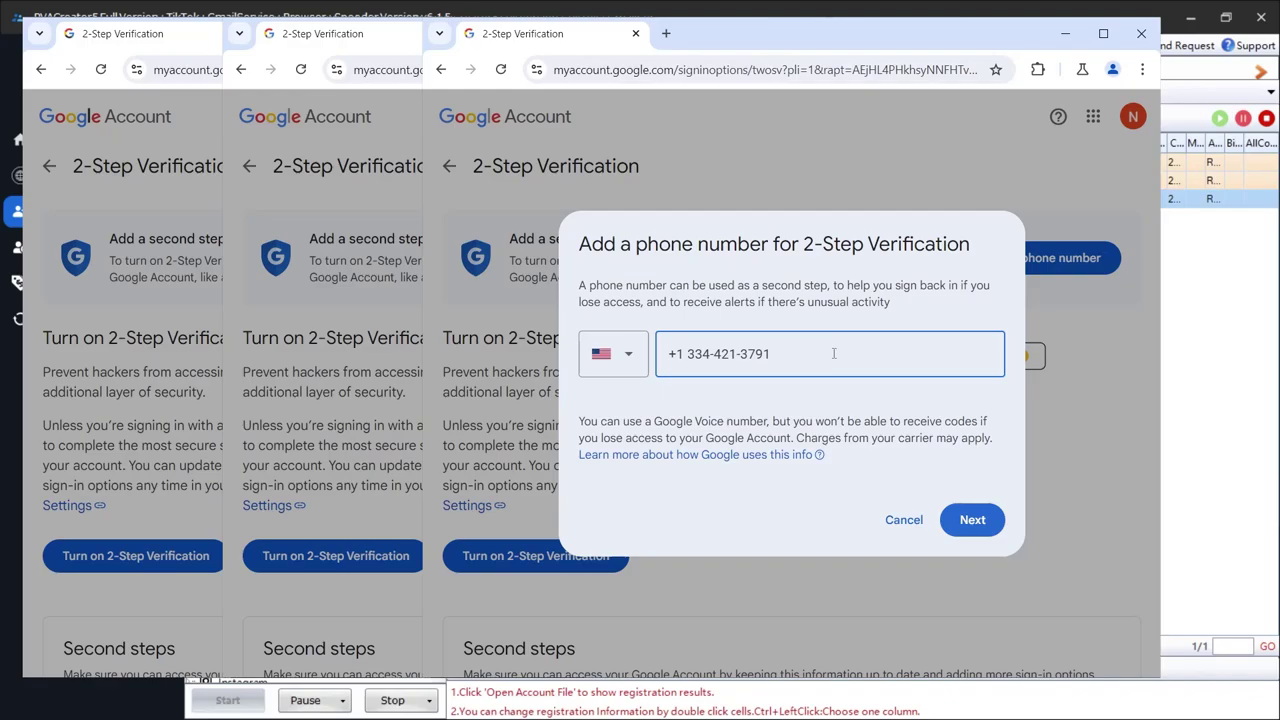
Turn on 2-Step Verification by entering the phone number and its verification code
{"action": "key", "text": "Return"}
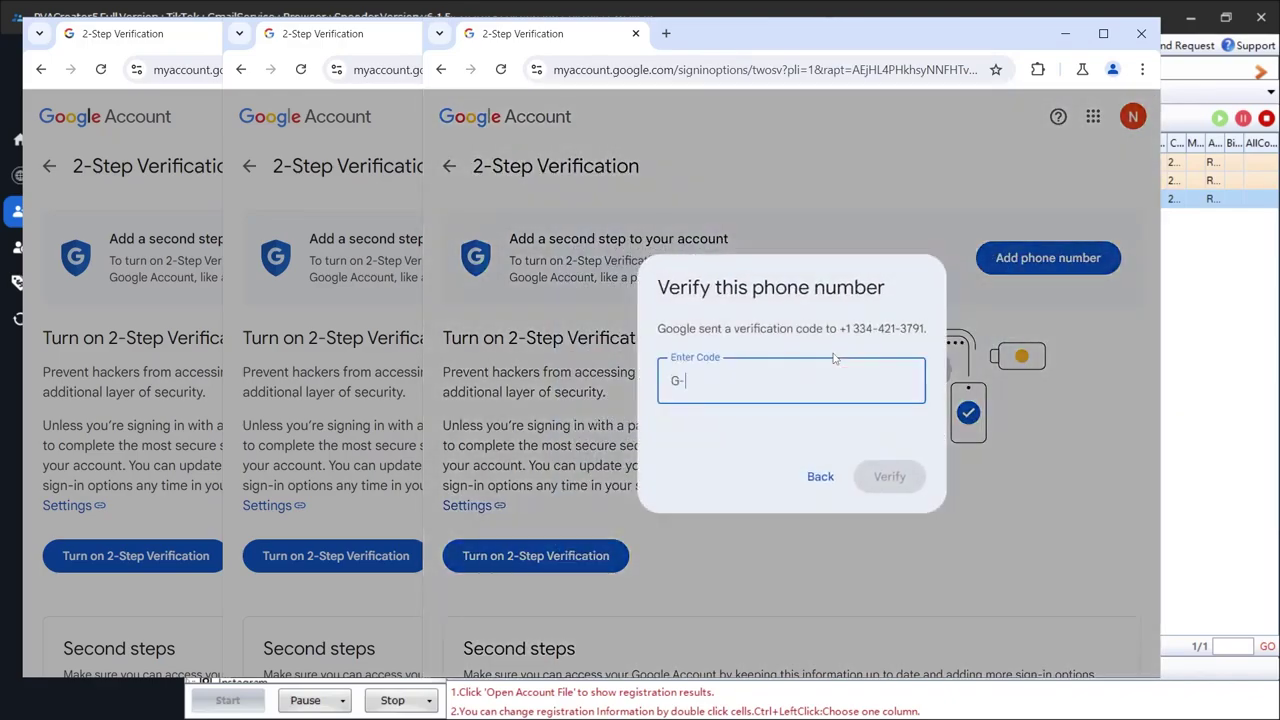
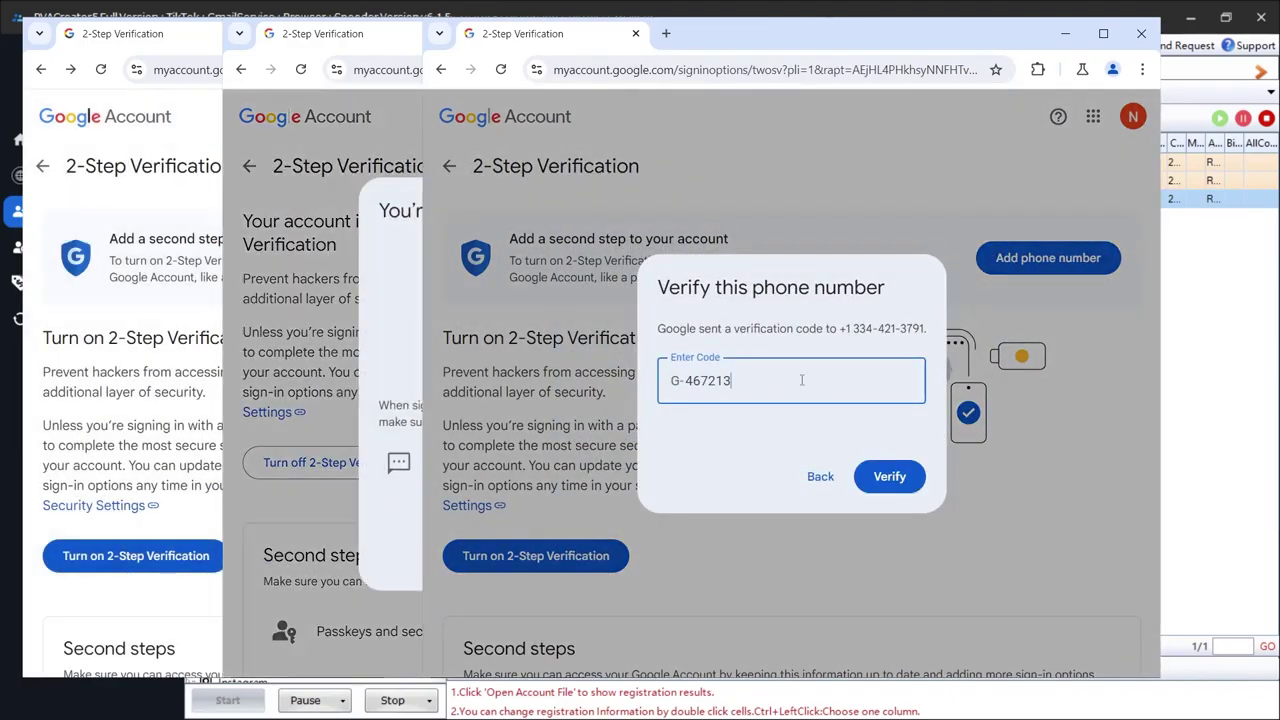
{"action": "key", "text": "Return"}
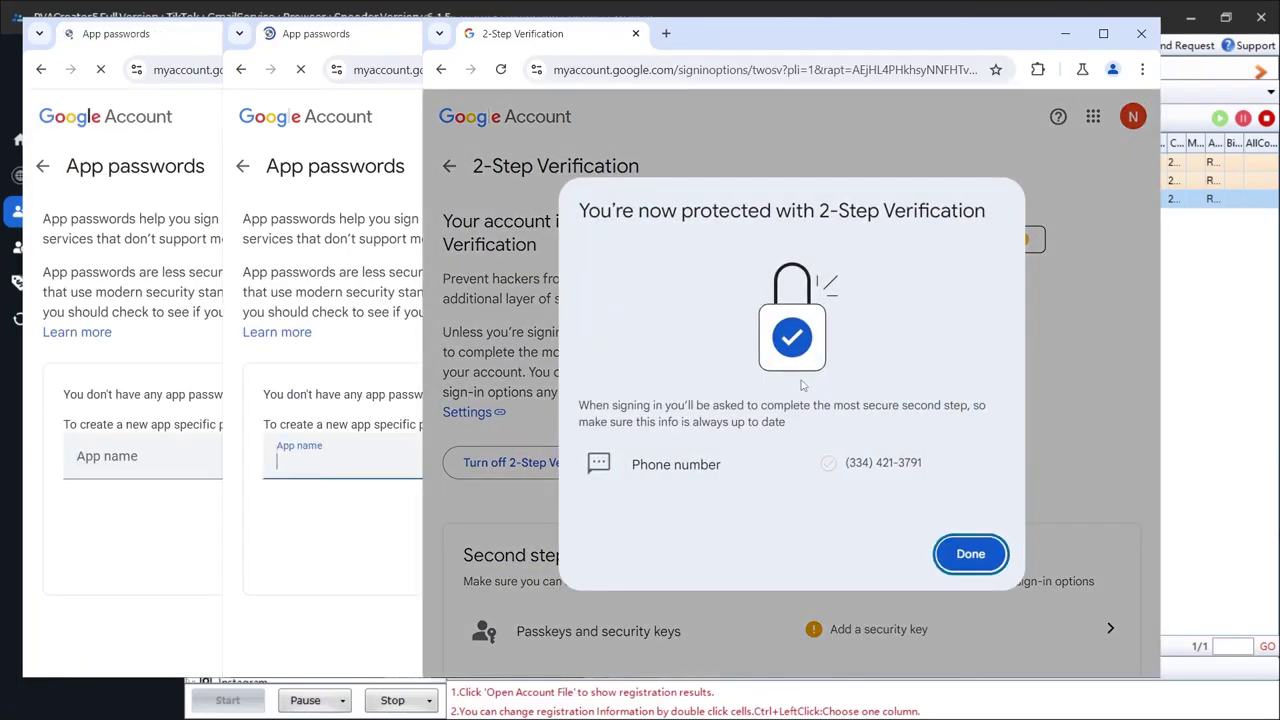
{"action": "key", "text": "Return"}
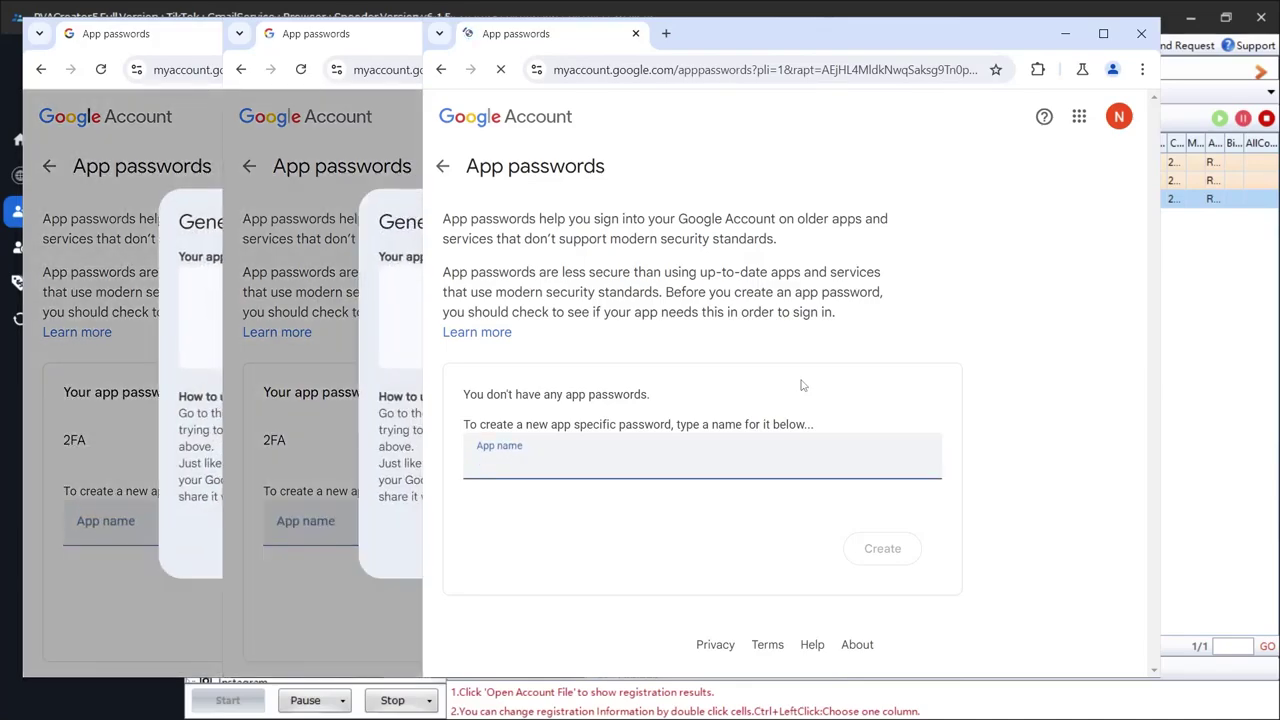
Create an app password named 2FA
{"action": "type", "text": "2FA"}
{"action": "key", "text": "Return"}
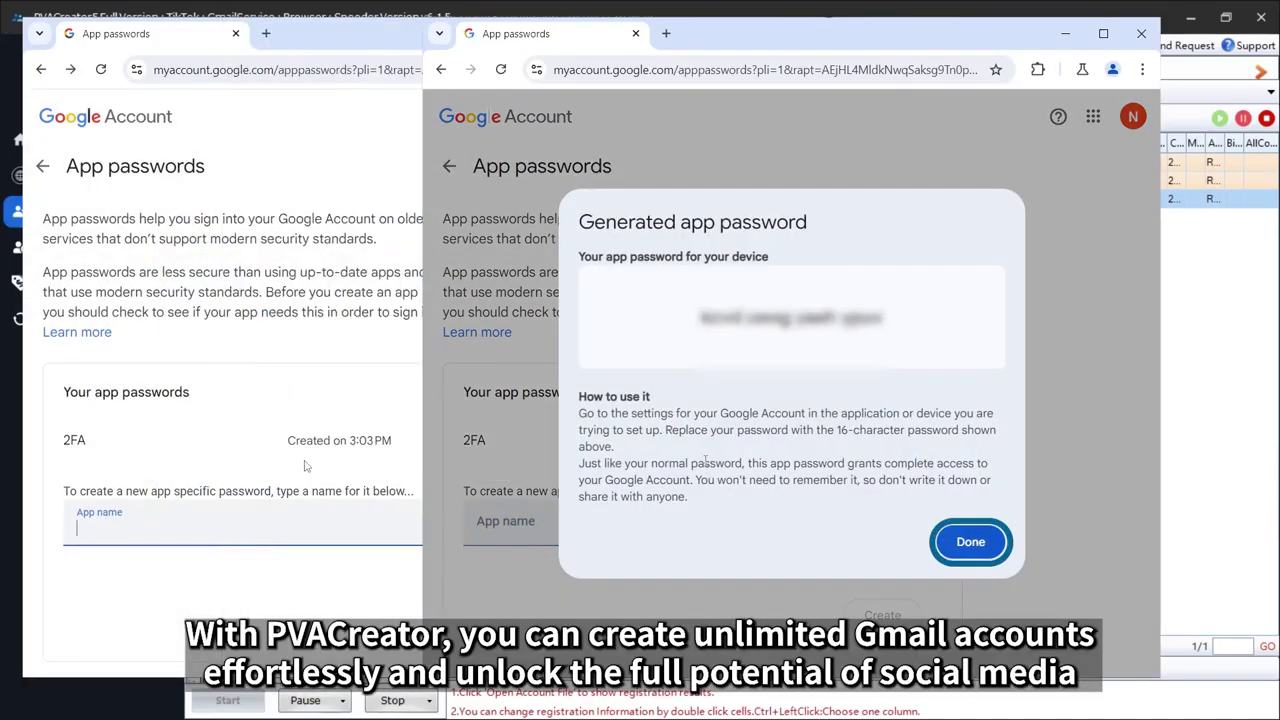
{"action": "key", "text": "Return"}
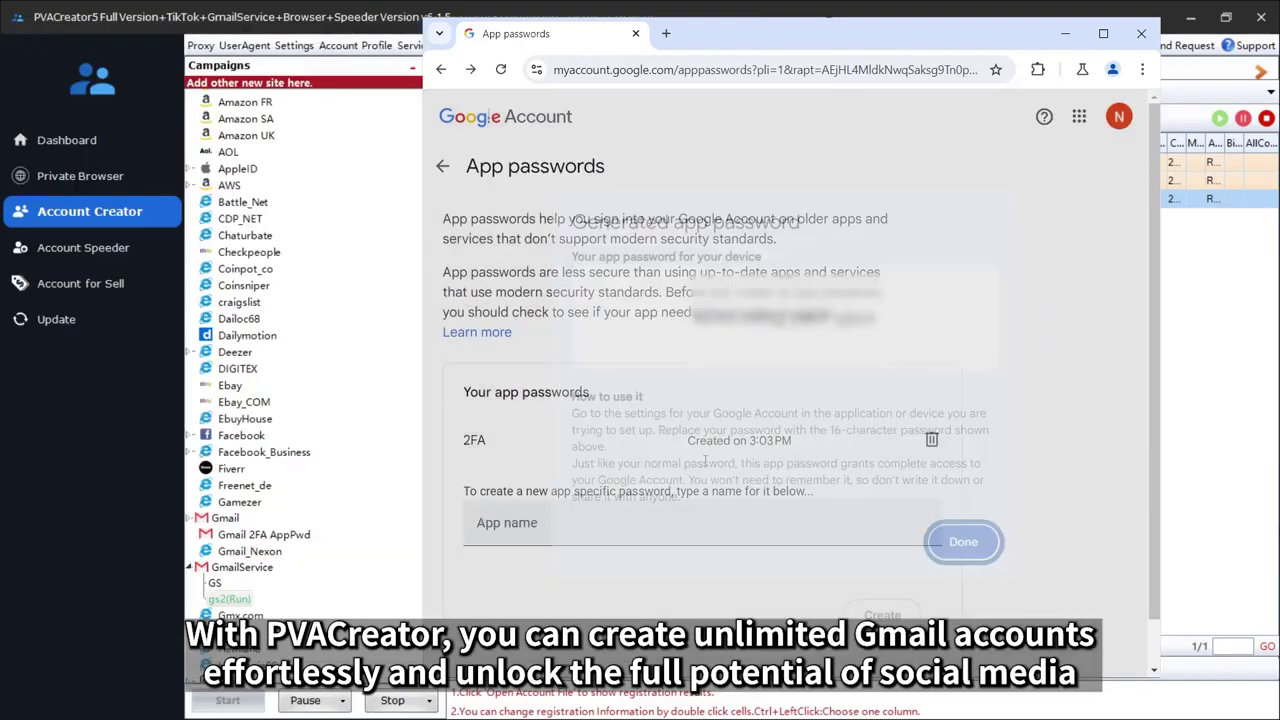